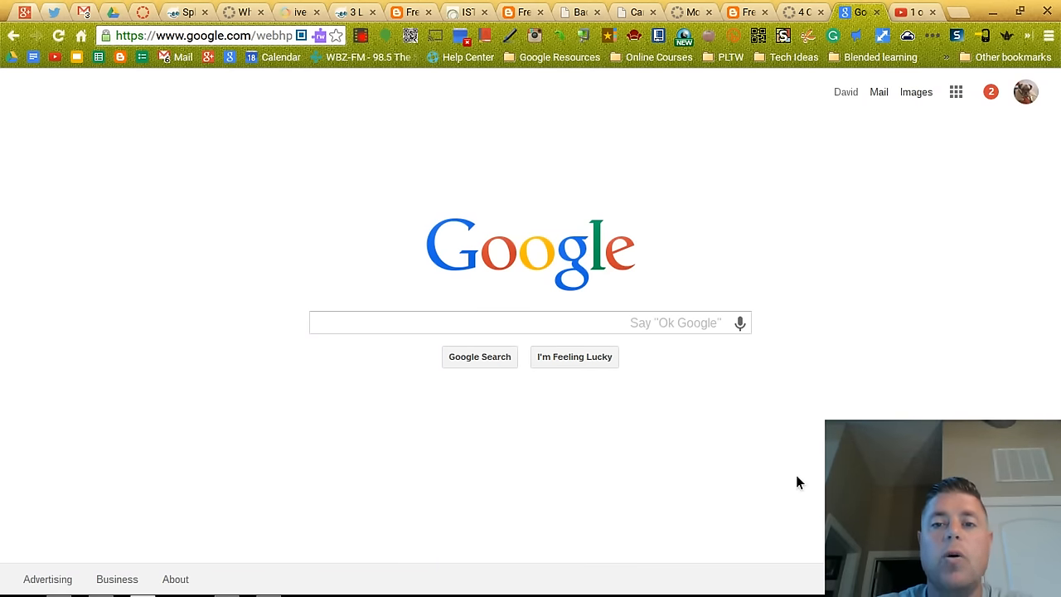
# Step: Show the Google apps grid from the top right of the Google homepage
pyautogui.click(956, 93)
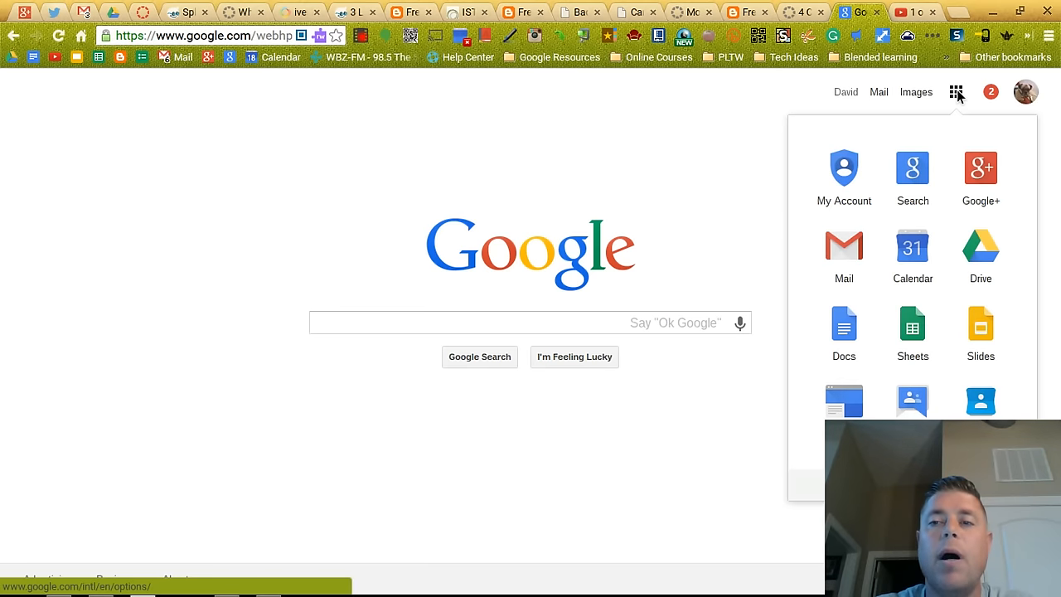
# Step: Go to Google Drive from the apps panel to view the My Drive folder list
pyautogui.click(982, 261)
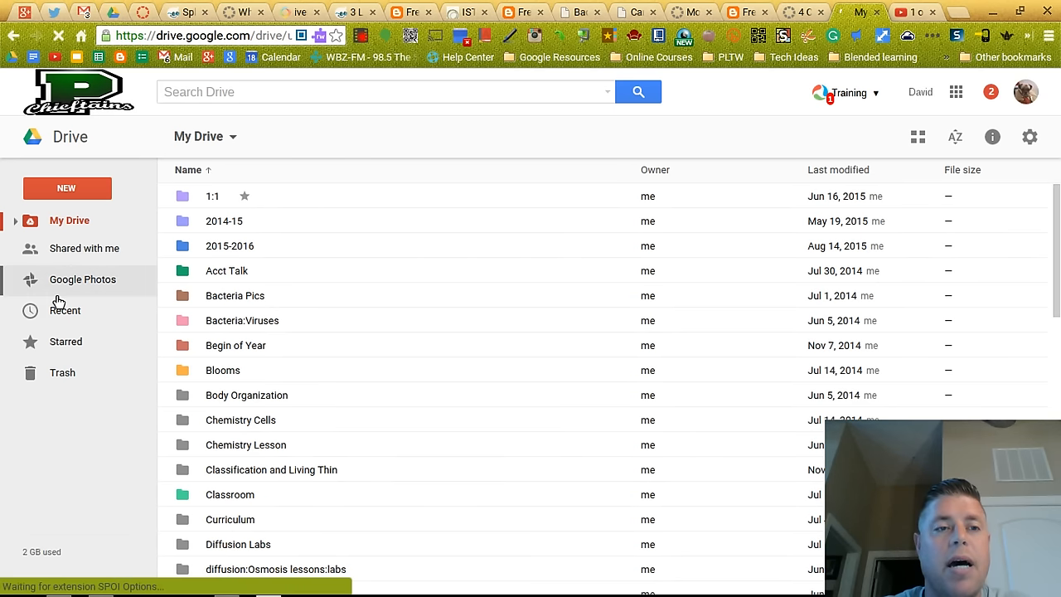
pyautogui.click(84, 193)
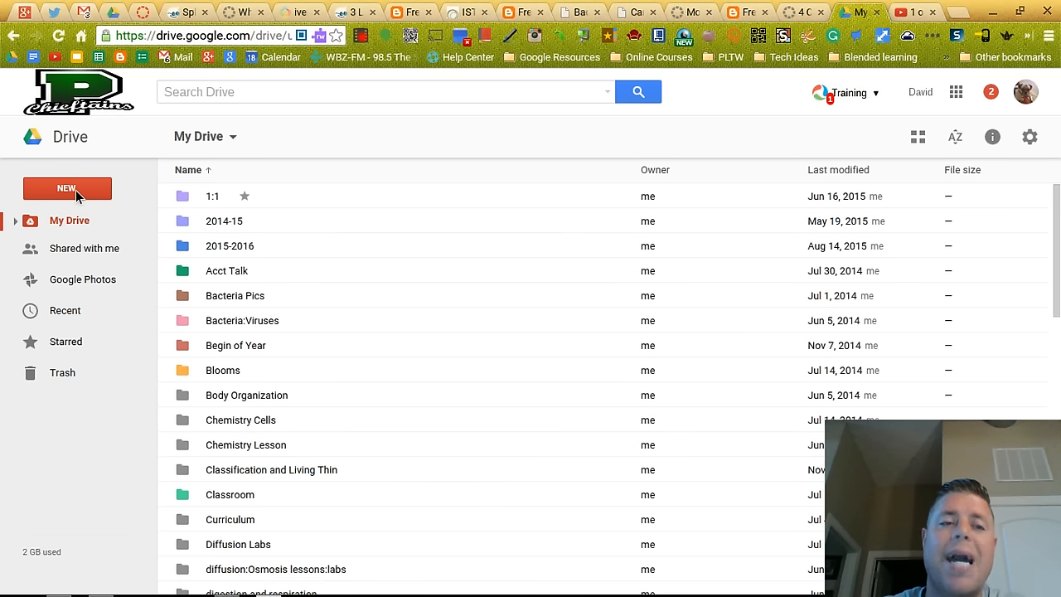
# Step: Choose NEW > Folder in My Drive to get the 'Untitled folder' naming prompt
pyautogui.click(75, 190)
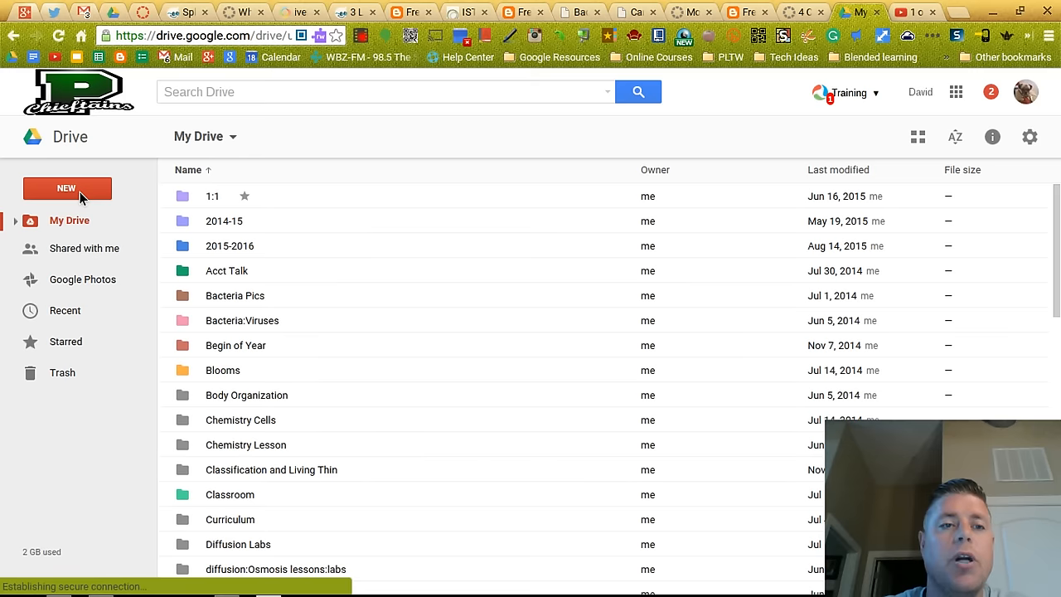
pyautogui.click(81, 194)
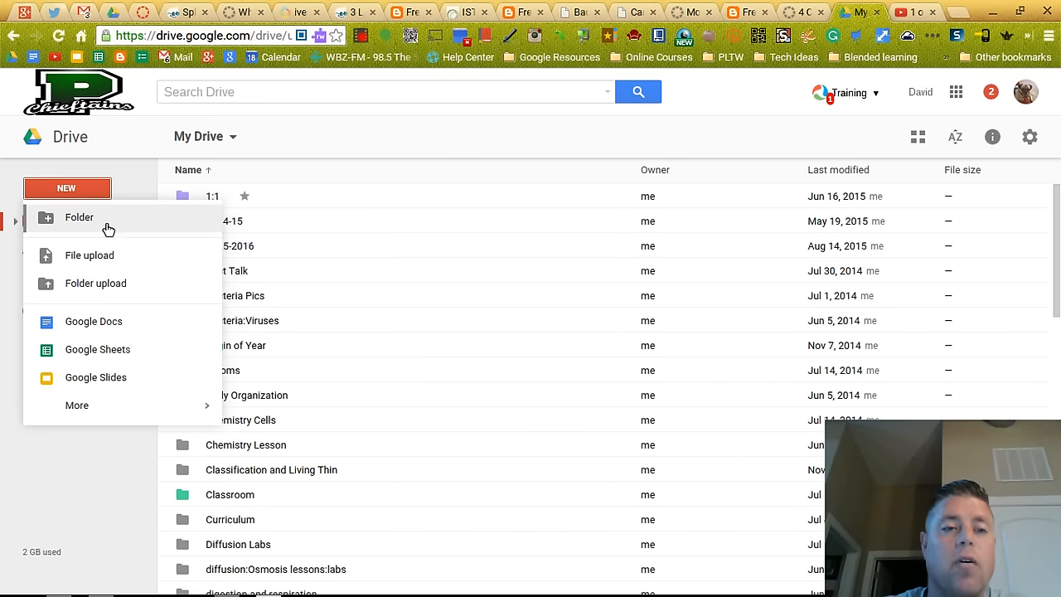
pyautogui.click(79, 217)
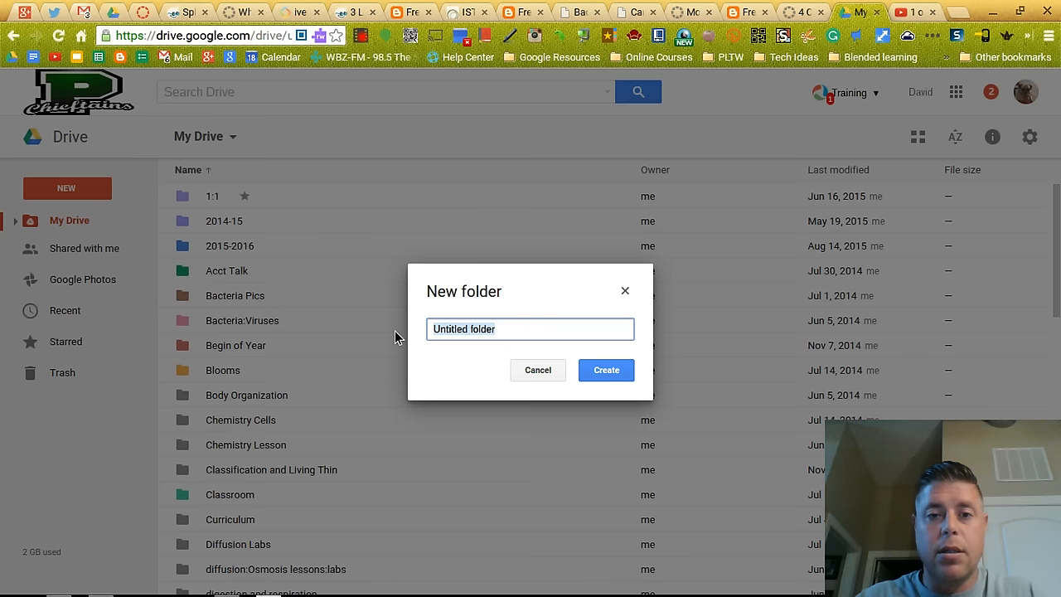
# Step: Name the new folder 'Science', create it, and locate it in the My Drive list
pyautogui.write('Science')
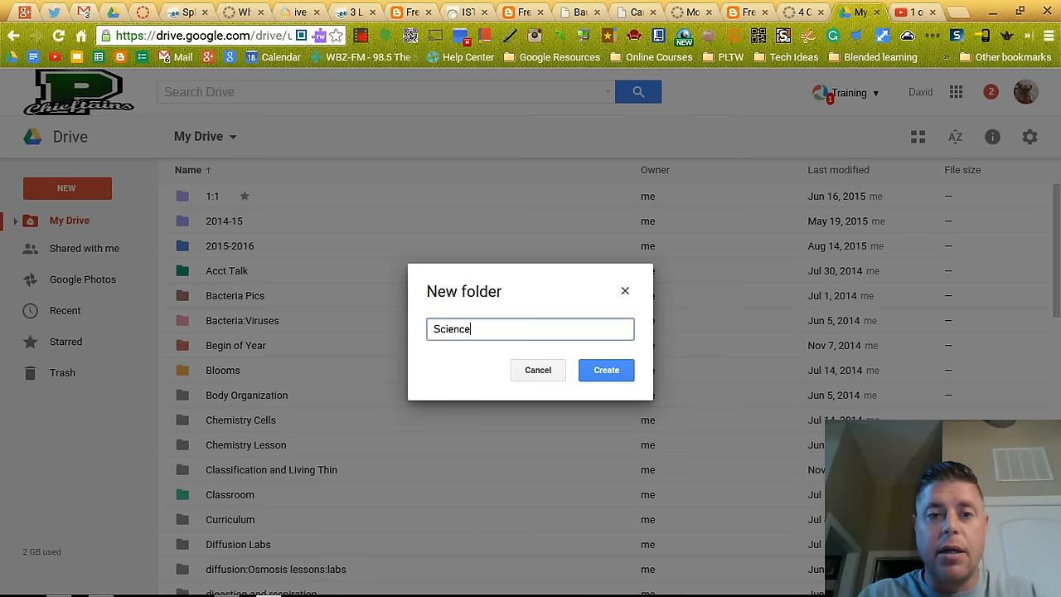
pyautogui.write('S')
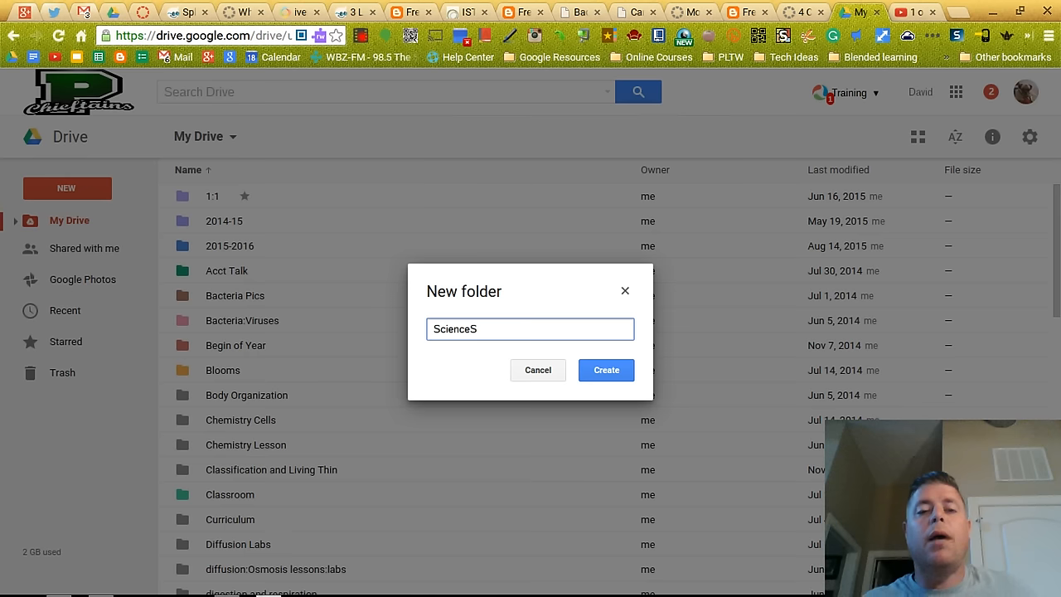
pyautogui.press('BackSpace')
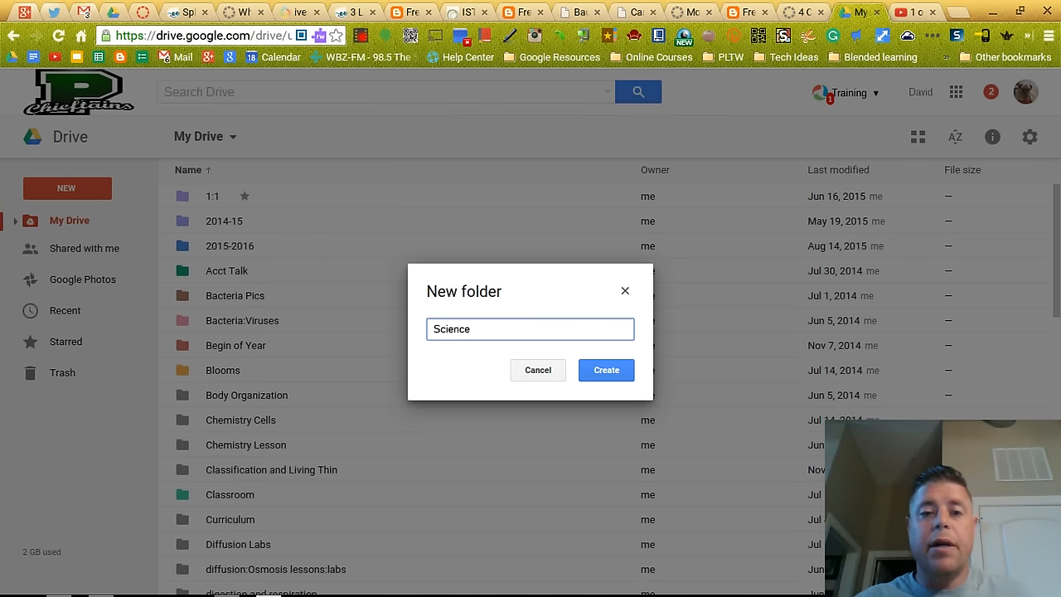
pyautogui.click(601, 373)
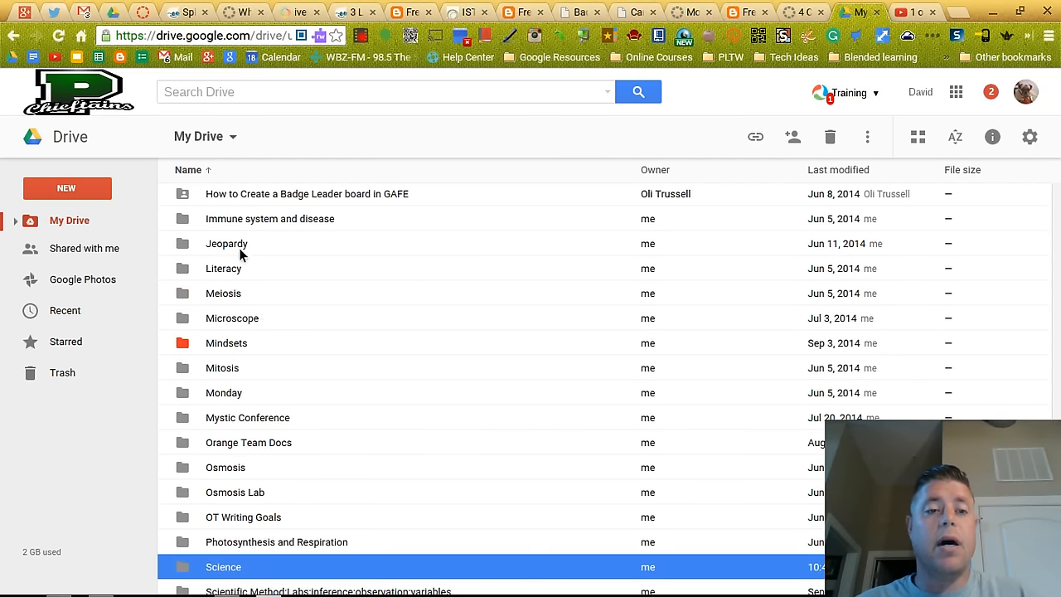
pyautogui.scroll(-2, 257, 273)
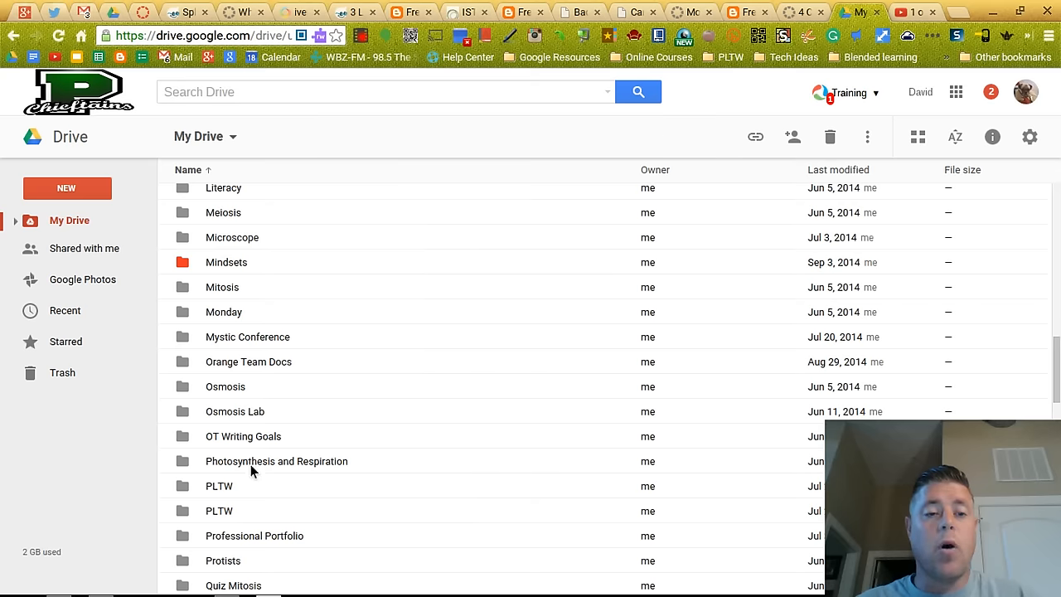
pyautogui.scroll(-4, 251, 464)
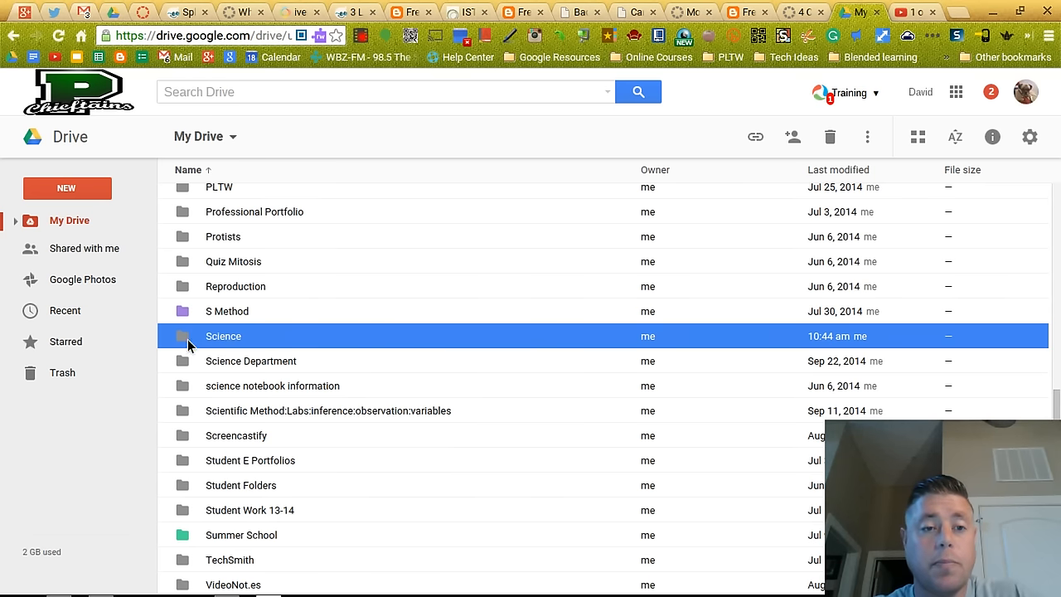
# Step: Open the Science folder and set its folder colour to blue
pyautogui.doubleClick(235, 337)
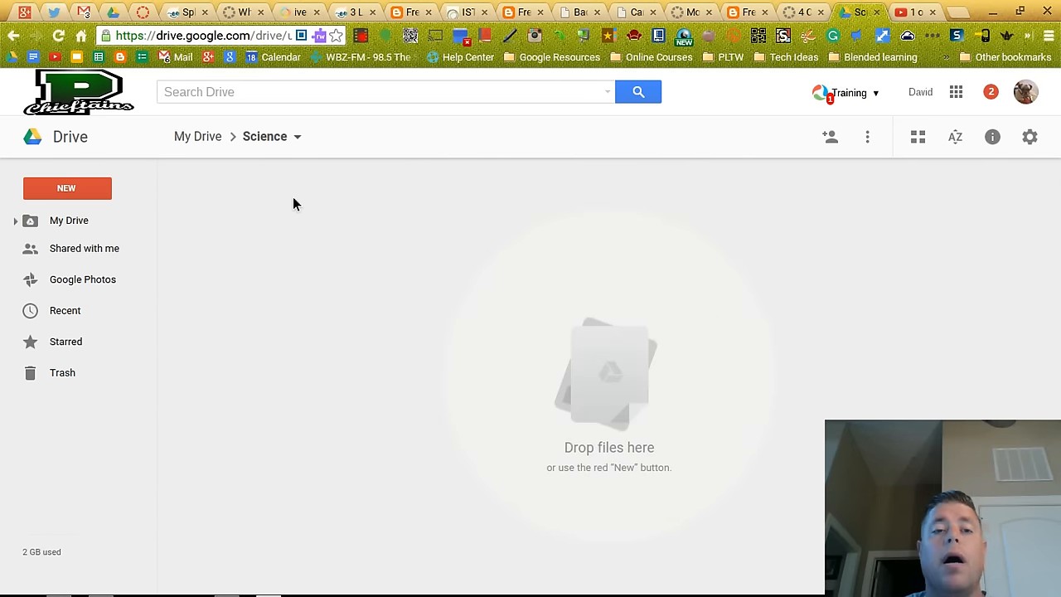
pyautogui.click(298, 140)
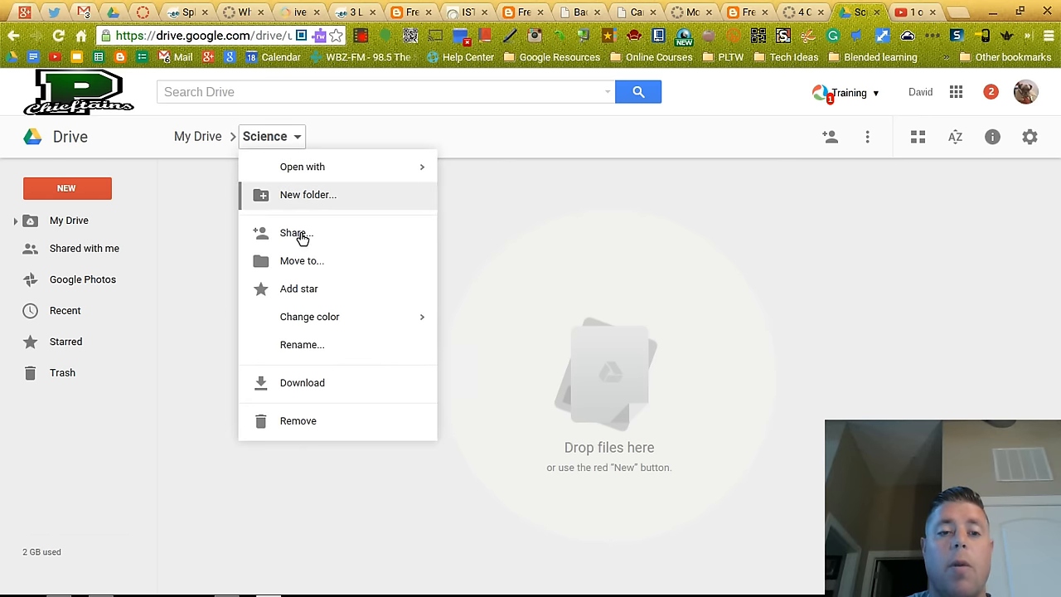
pyautogui.moveTo(390, 316)
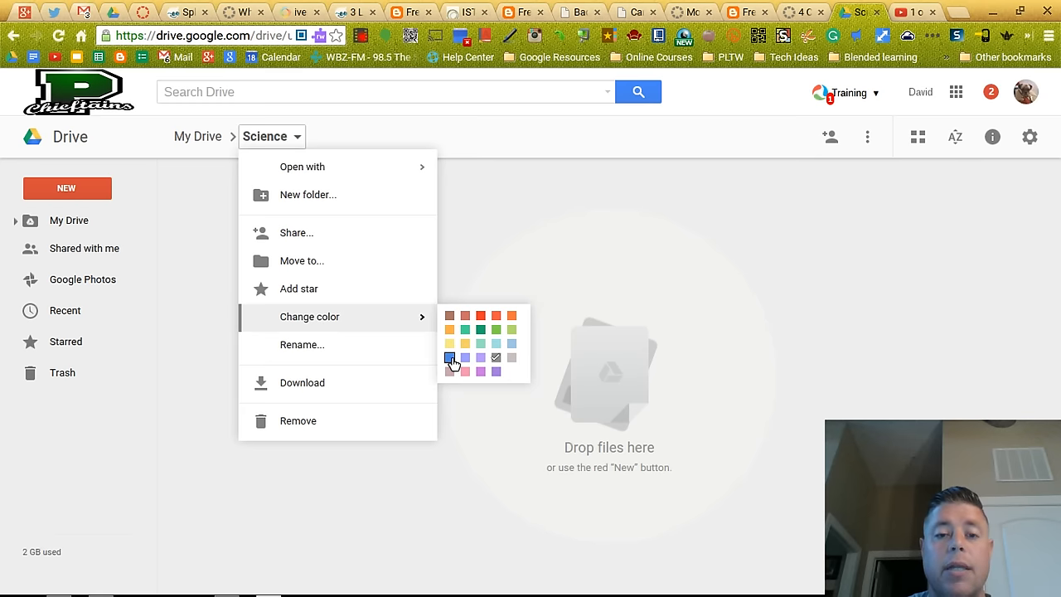
pyautogui.click(450, 358)
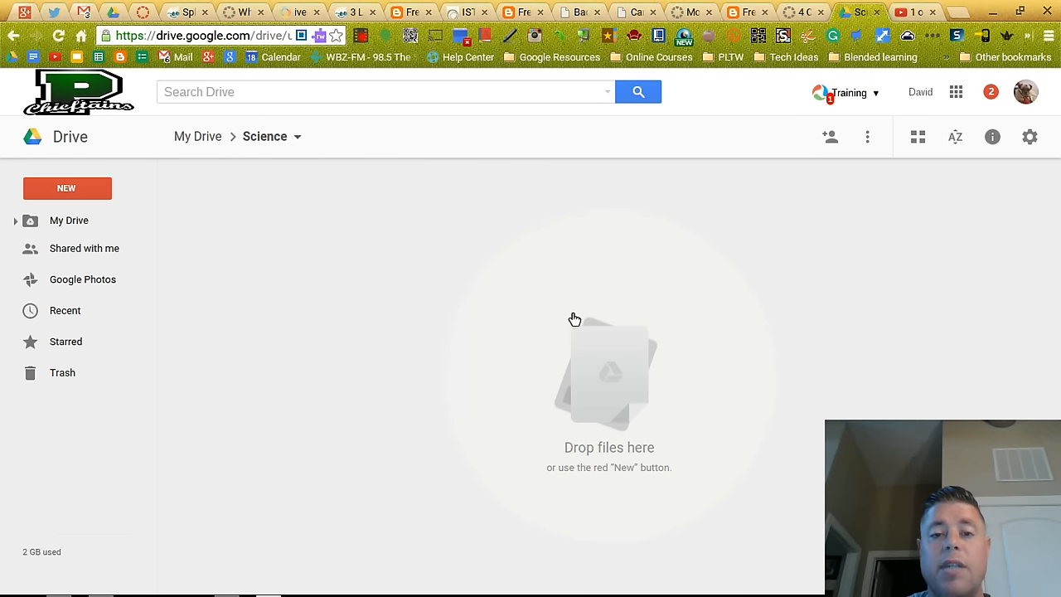
pyautogui.click(298, 139)
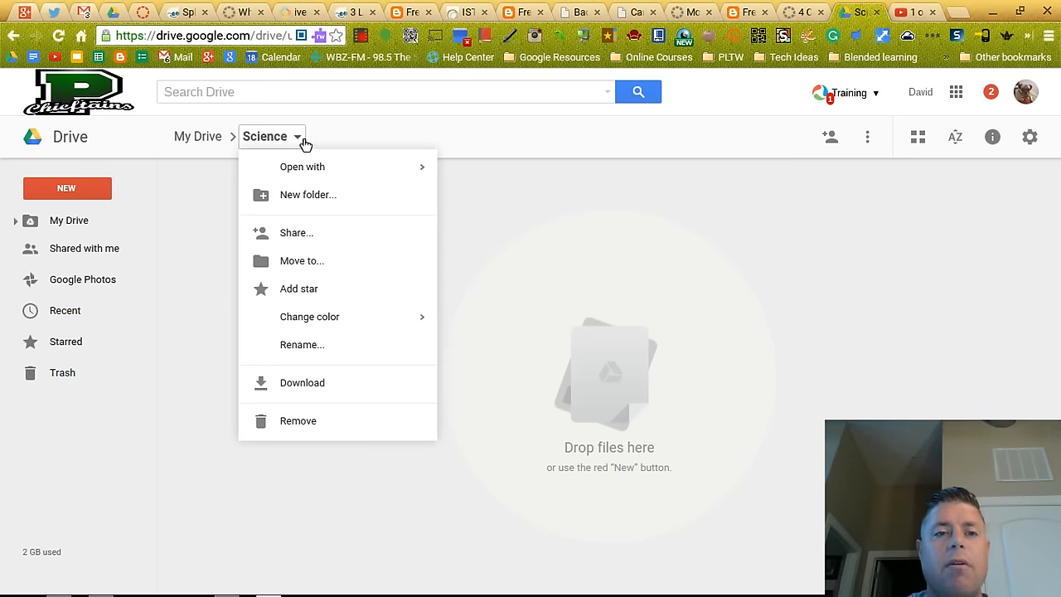
pyautogui.moveTo(300, 174)
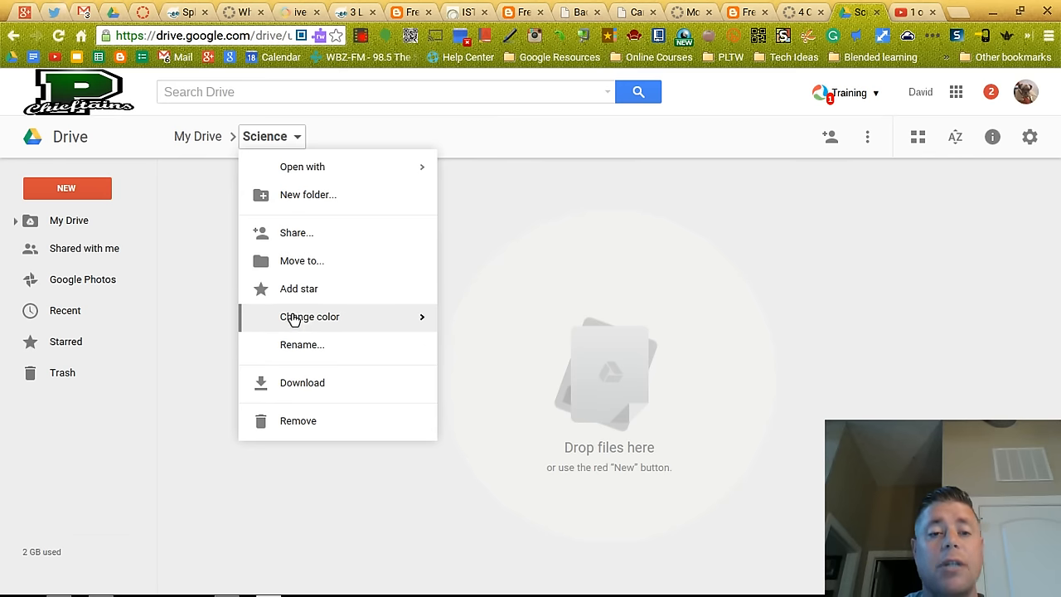
pyautogui.moveTo(301, 324)
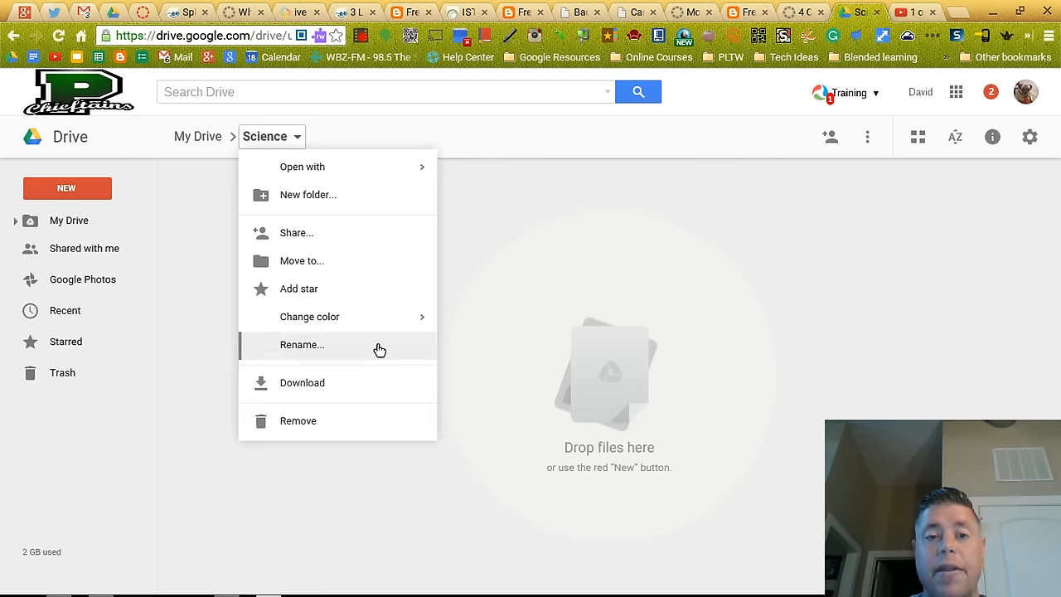
pyautogui.click(559, 235)
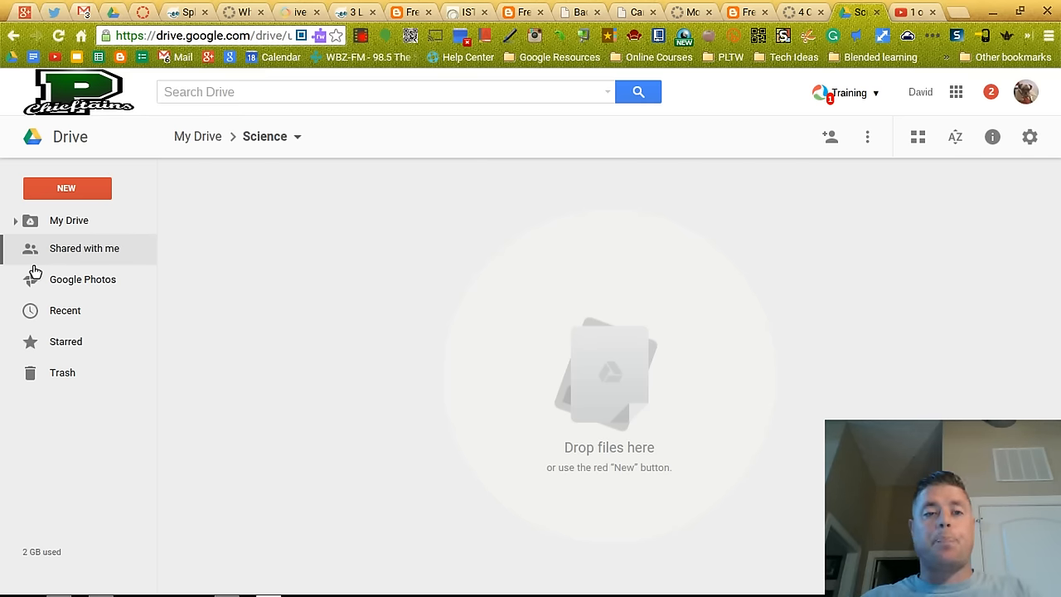
# Step: From the Science folder menu, create a subfolder named 'August 31- Sept 3'
pyautogui.click(297, 142)
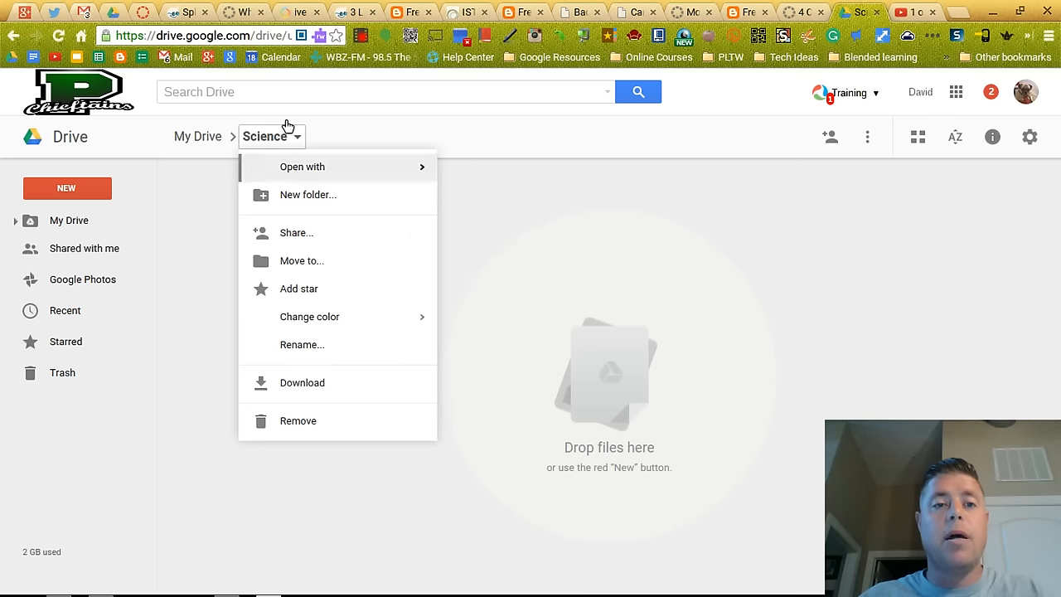
pyautogui.click(307, 196)
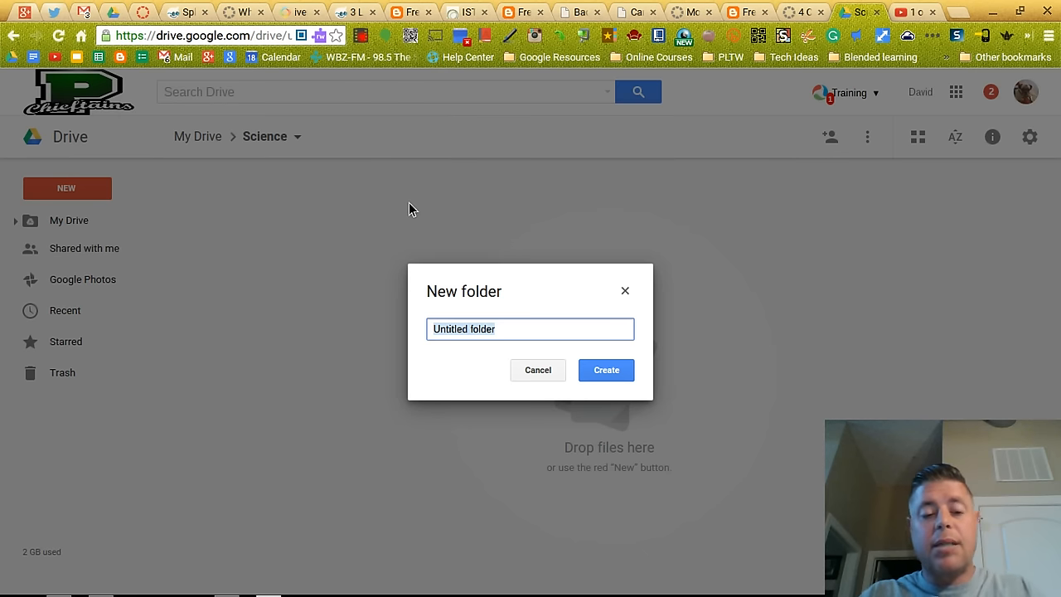
pyautogui.press('shift')
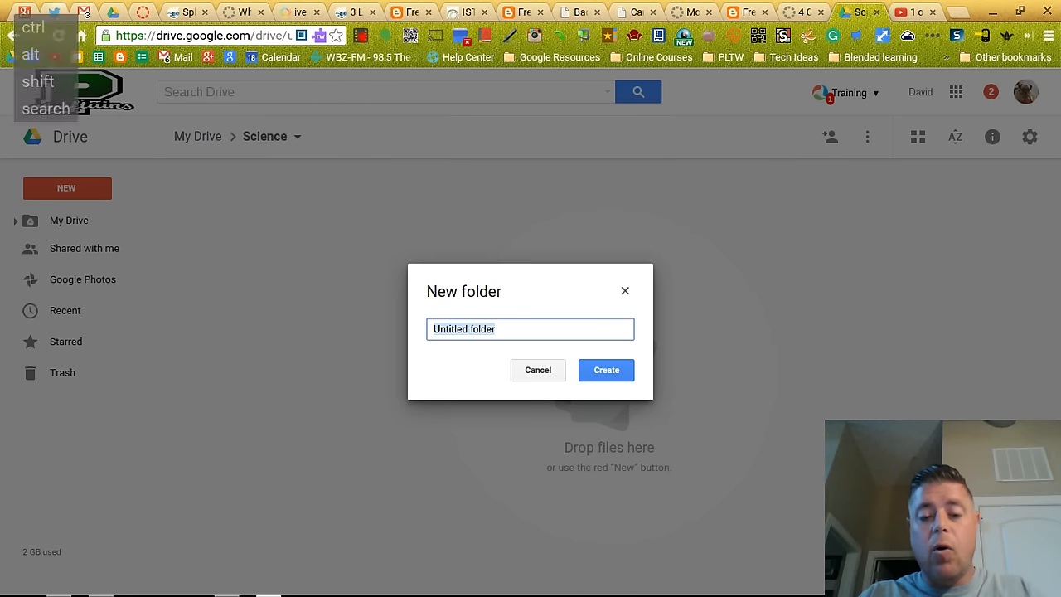
pyautogui.write('A')
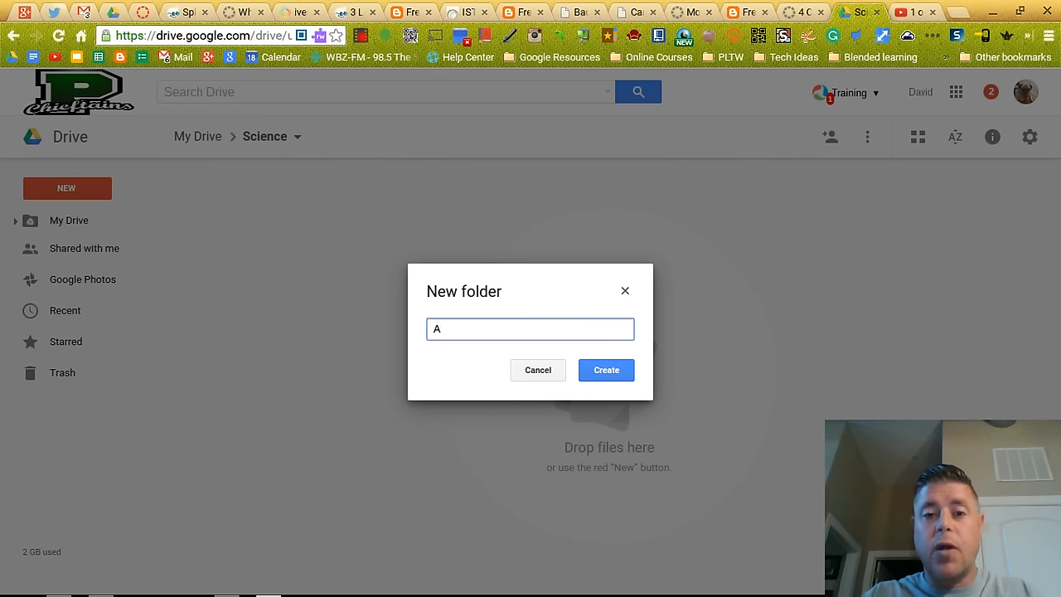
pyautogui.press('BackSpace')
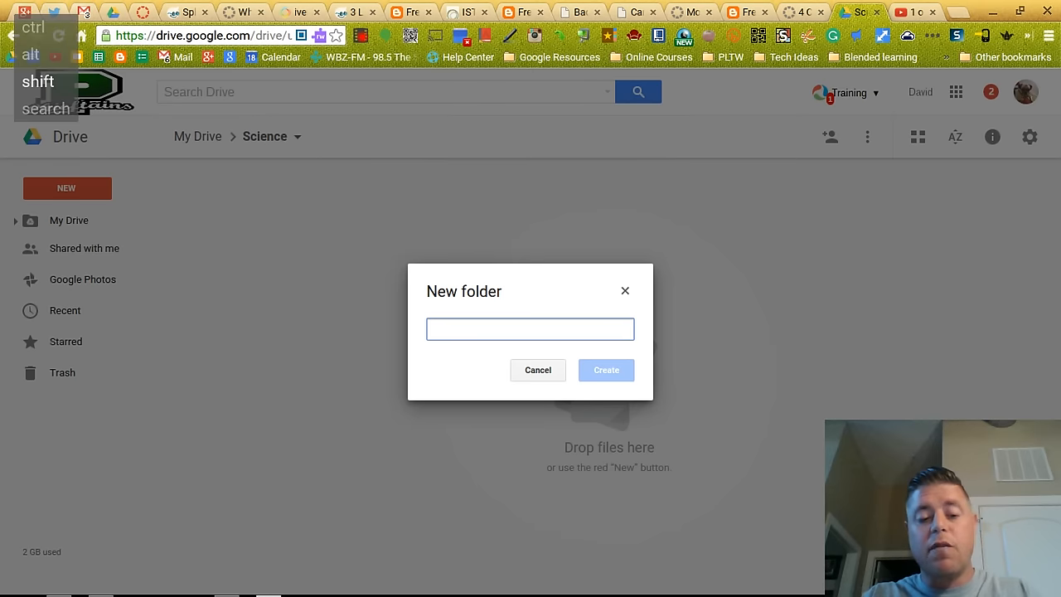
pyautogui.write('August ')
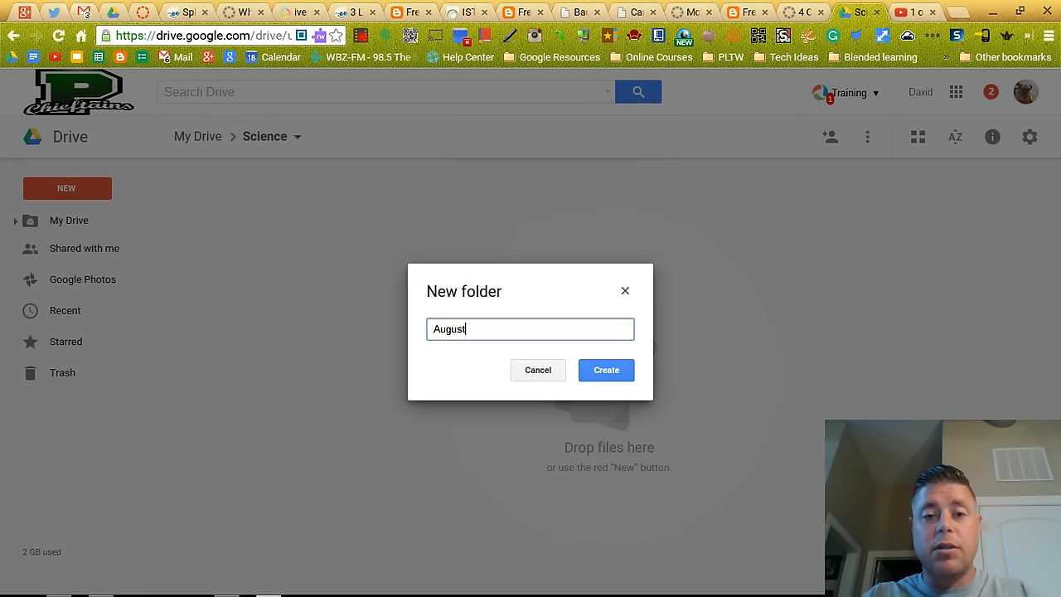
pyautogui.write('31')
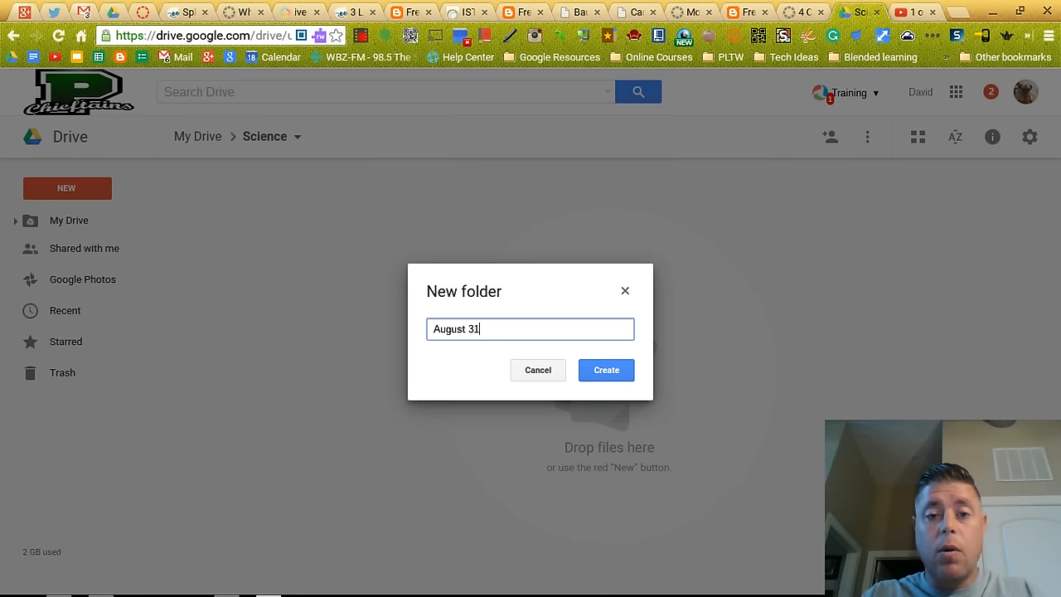
pyautogui.write('- ')
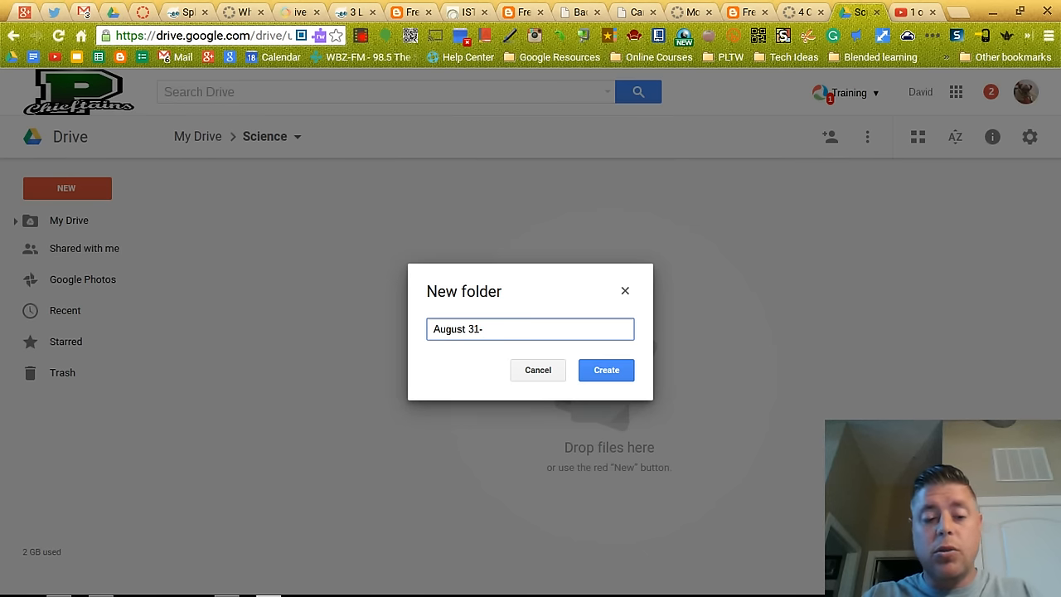
pyautogui.write('Sept ')
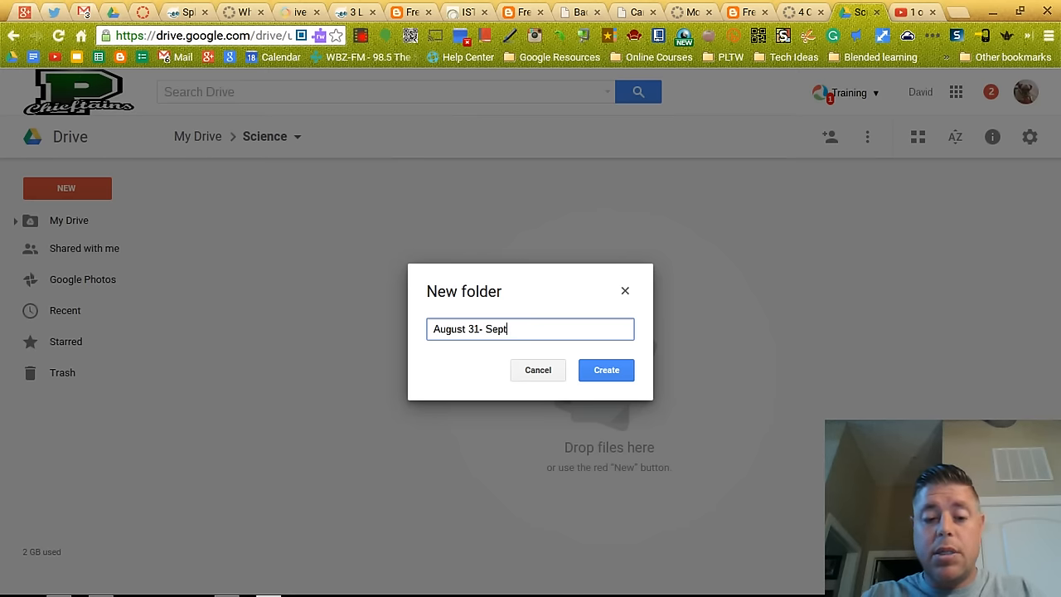
pyautogui.write('3')
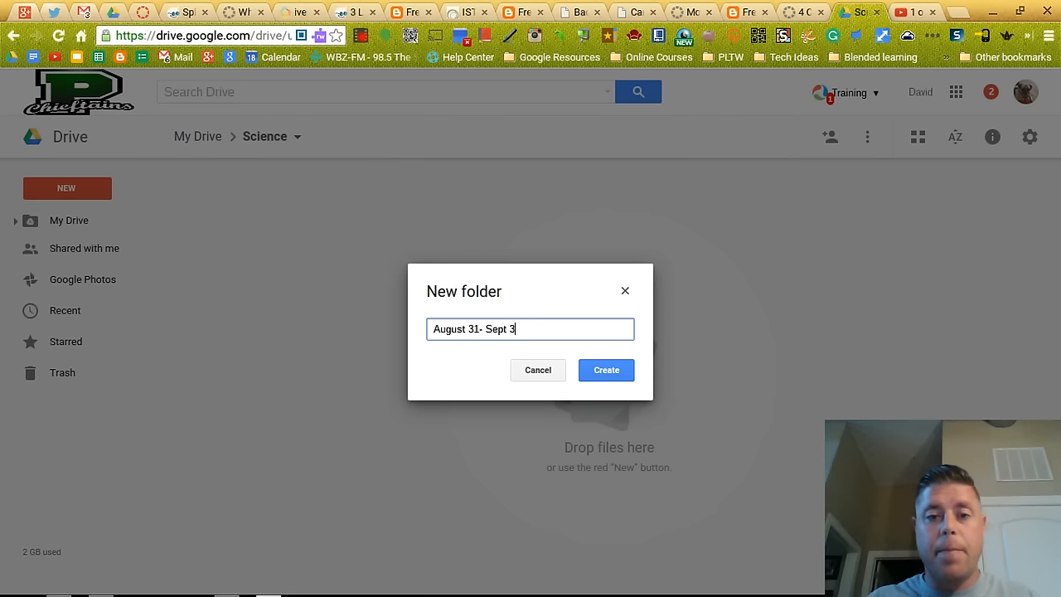
pyautogui.click(599, 374)
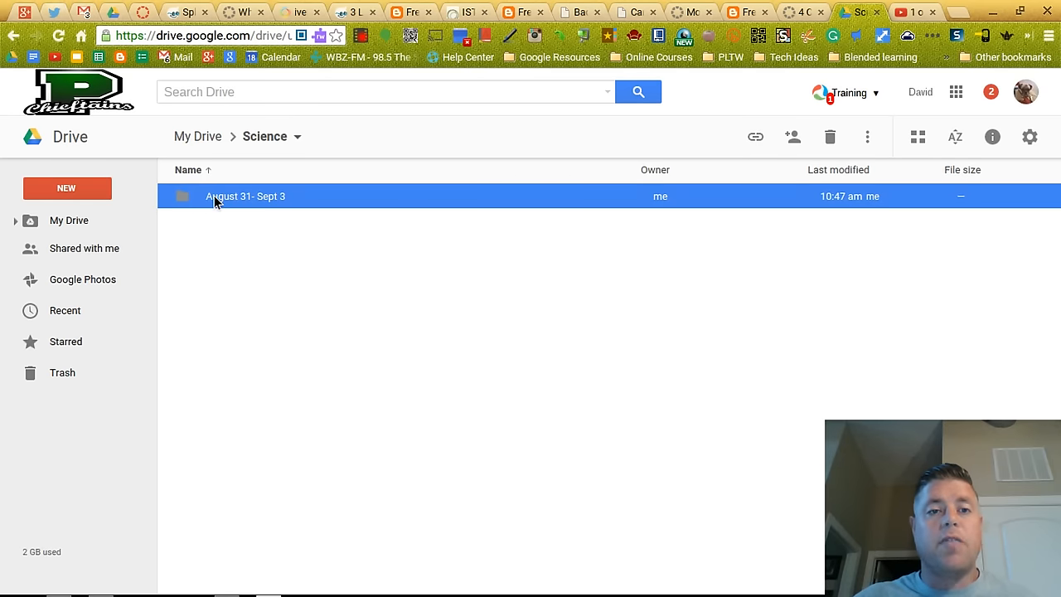
# Step: Open the 'August 31- Sept 3' folder from the Science file list
pyautogui.doubleClick(213, 199)
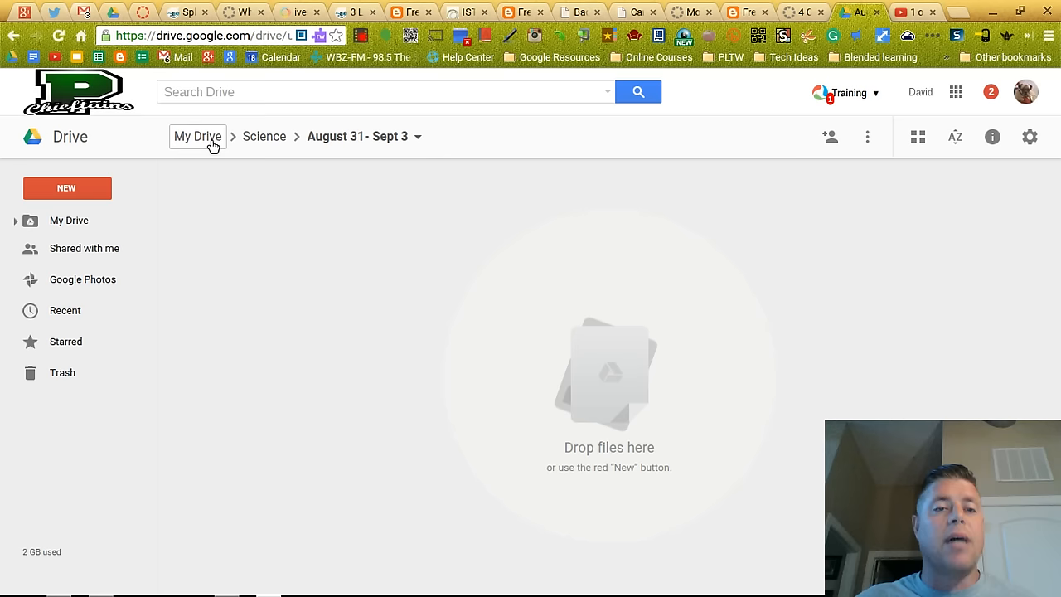
# Step: Make the 'August 31- Sept 3' folder blue using its breadcrumb menu
pyautogui.click(421, 141)
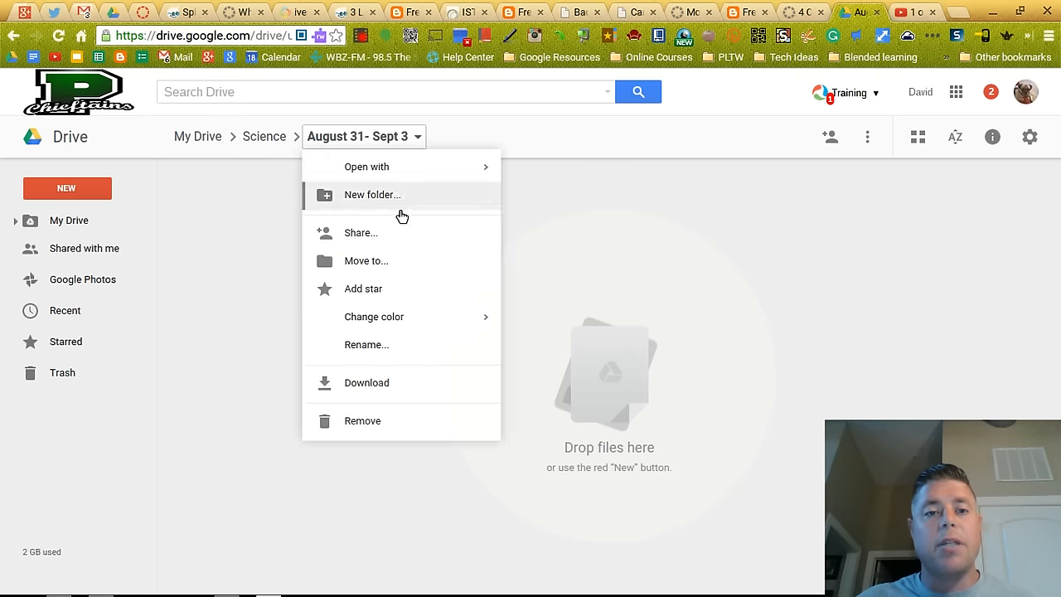
pyautogui.moveTo(391, 330)
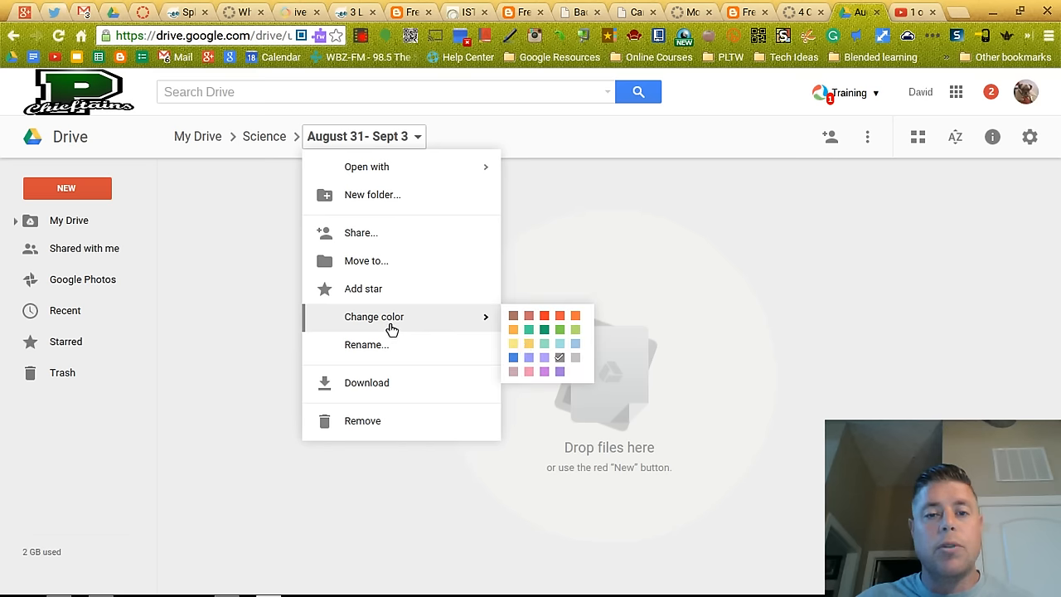
pyautogui.click(514, 358)
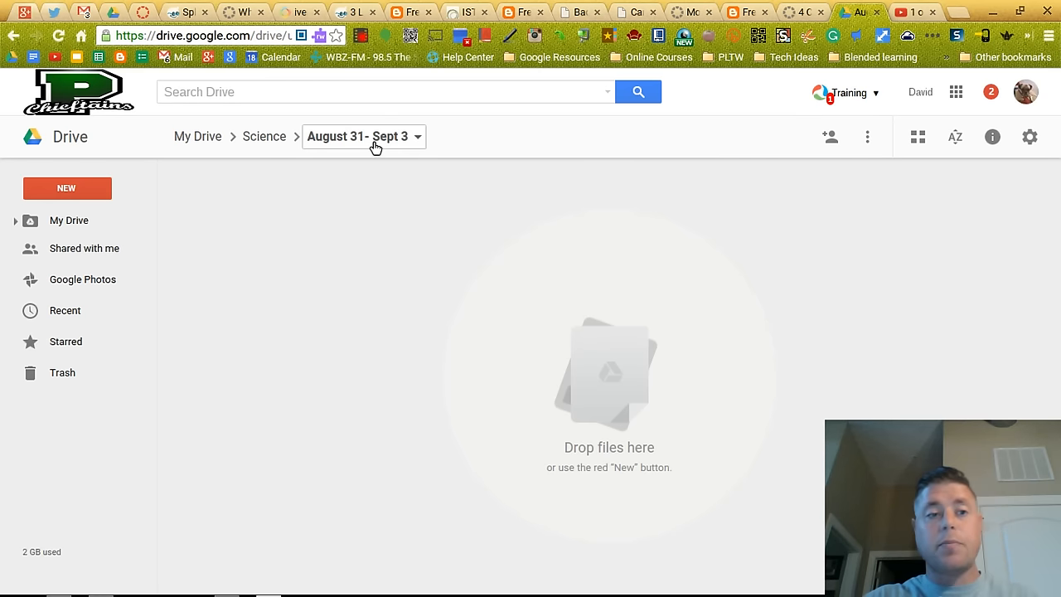
# Step: Create a blank Google Docs document inside the 'August 31- Sept 3' folder
pyautogui.click(83, 192)
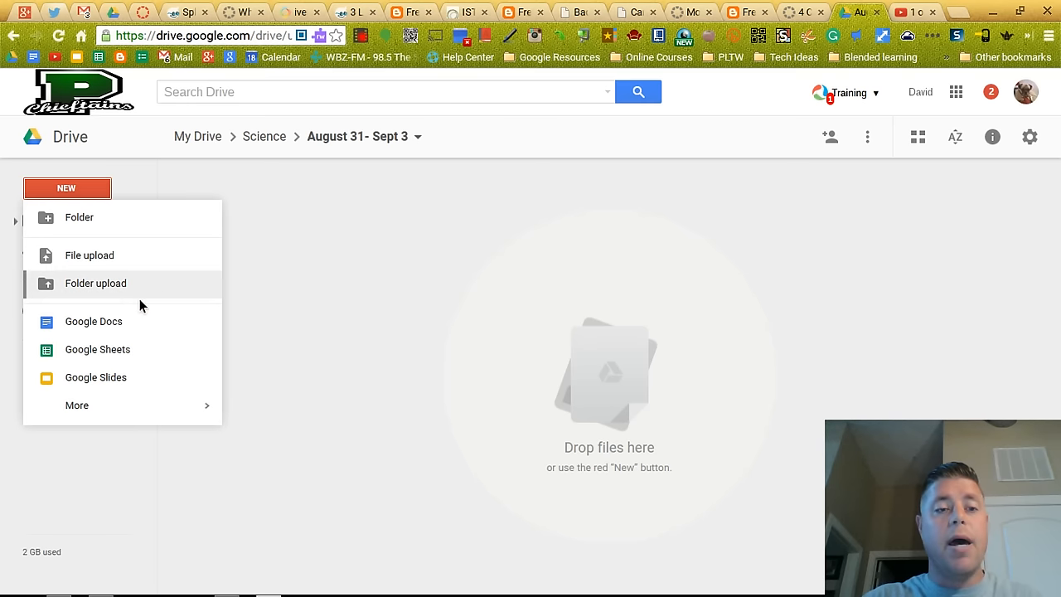
pyautogui.click(127, 329)
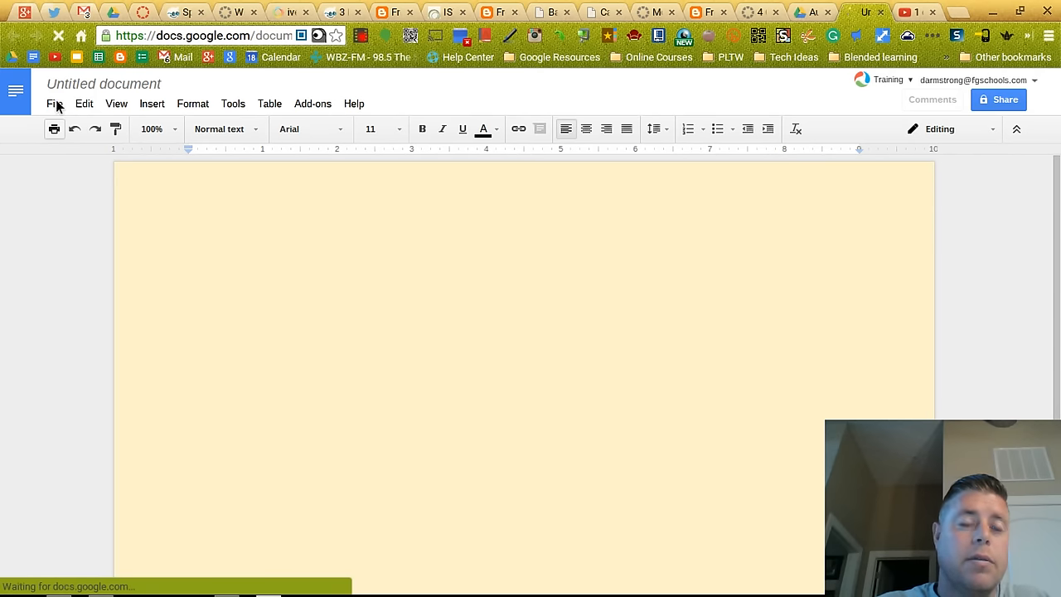
pyautogui.click(56, 105)
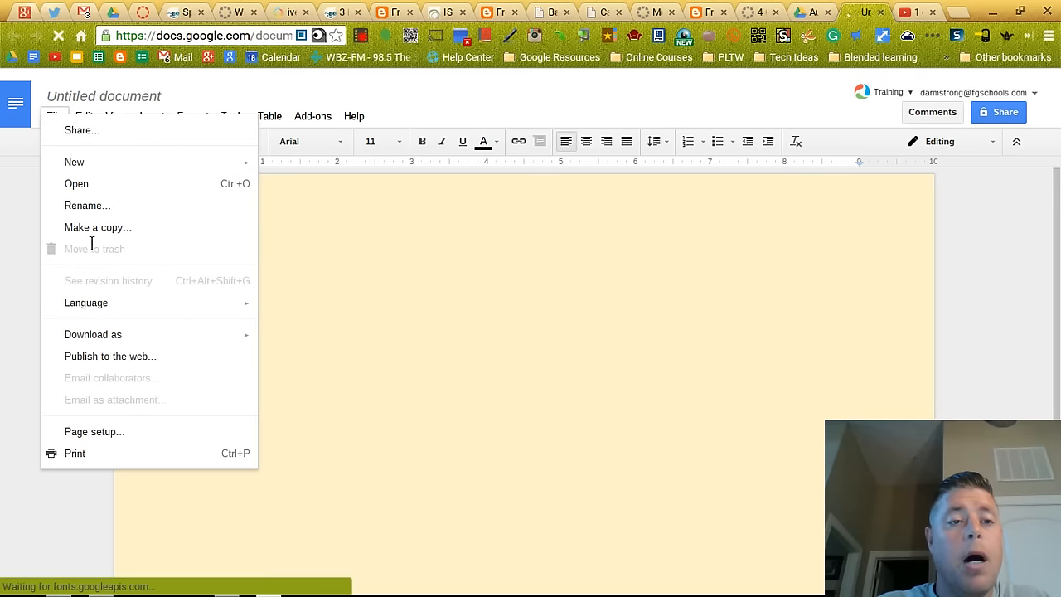
pyautogui.click(89, 206)
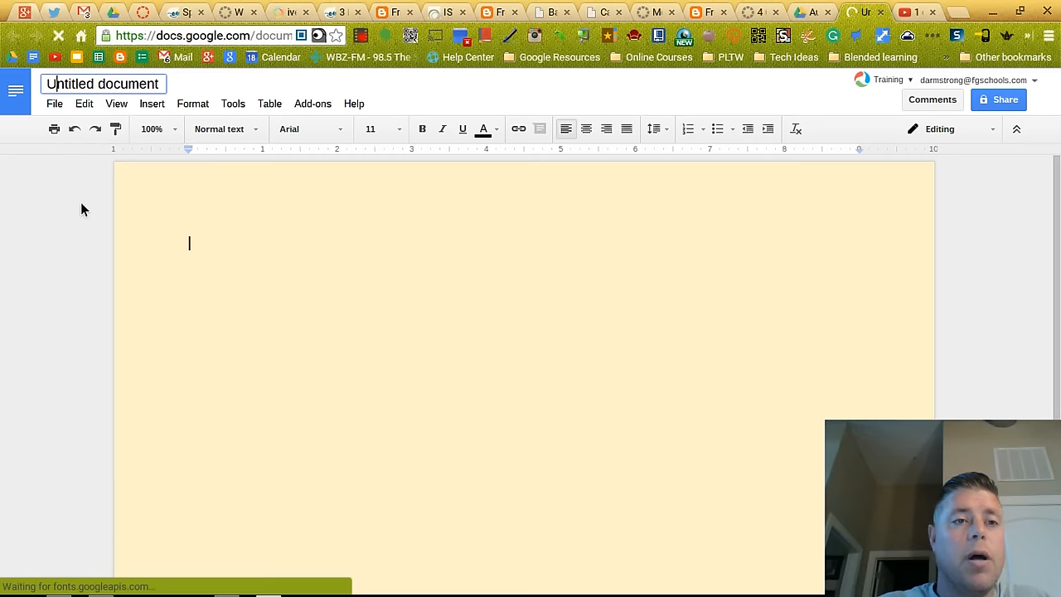
pyautogui.click(55, 105)
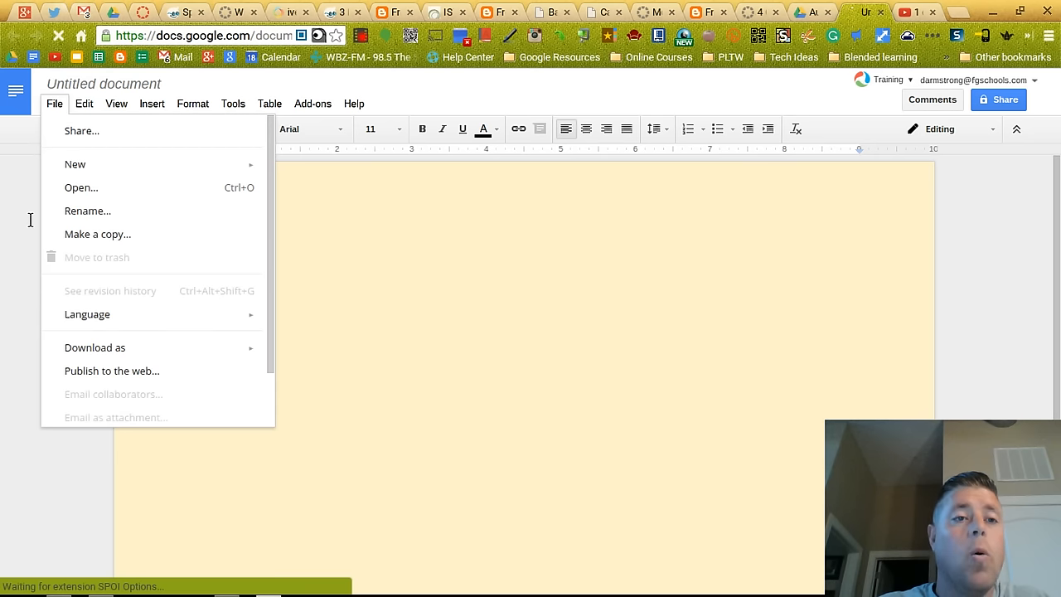
pyautogui.click(124, 520)
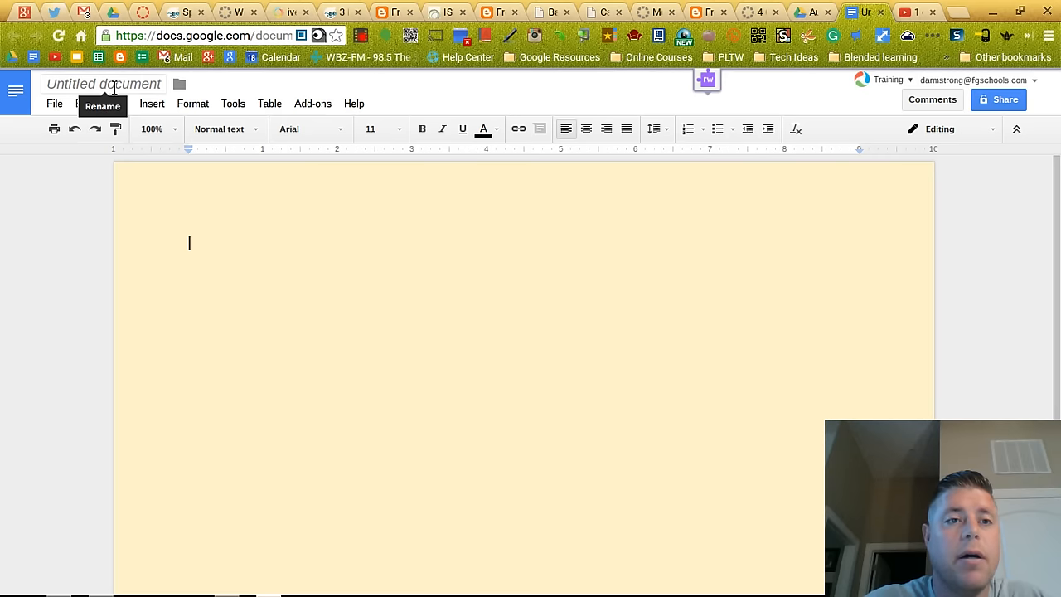
# Step: Rename 'Untitled document' to the author's name followed by 'Lab Report 8/31/15'
pyautogui.click(113, 86)
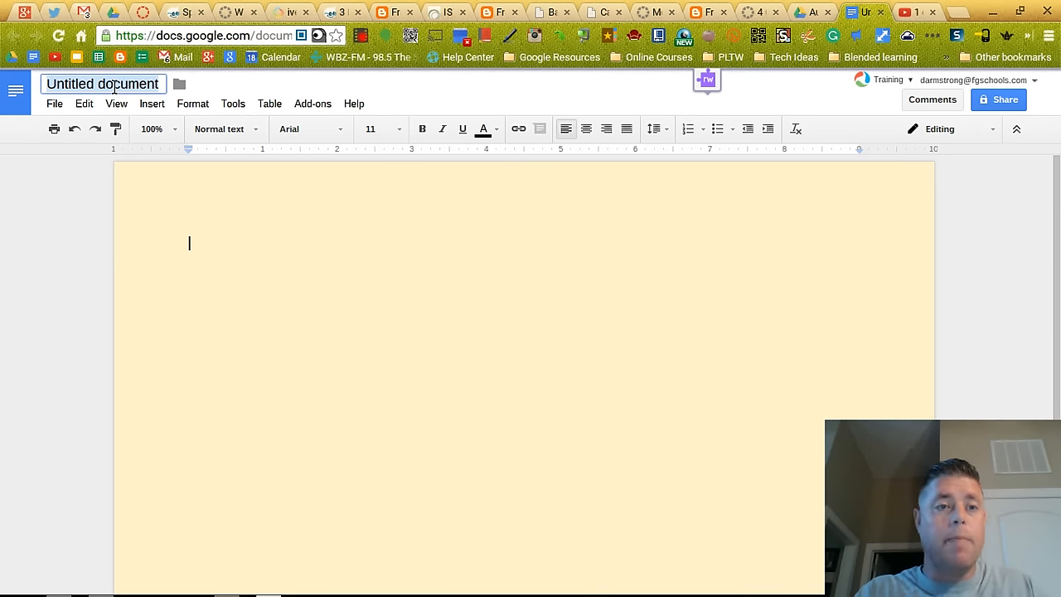
pyautogui.press('shift')
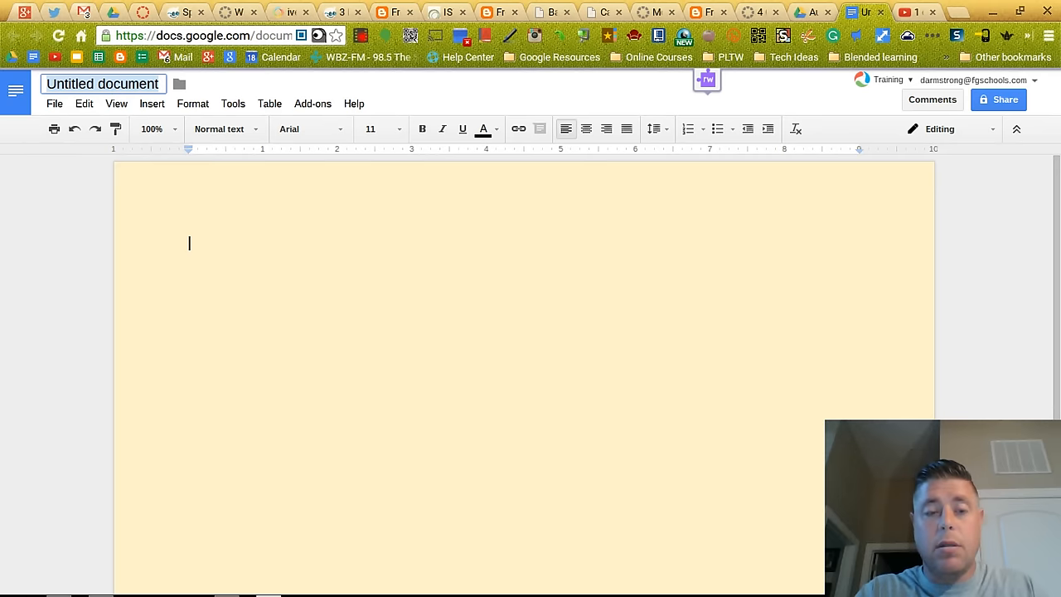
pyautogui.write('David A')
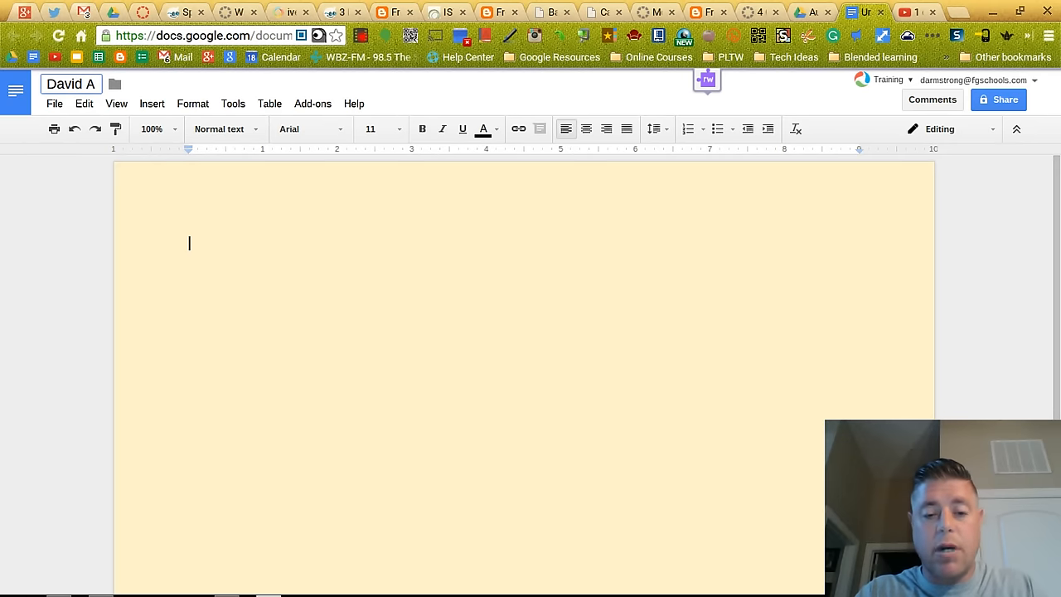
pyautogui.write('rmstrong')
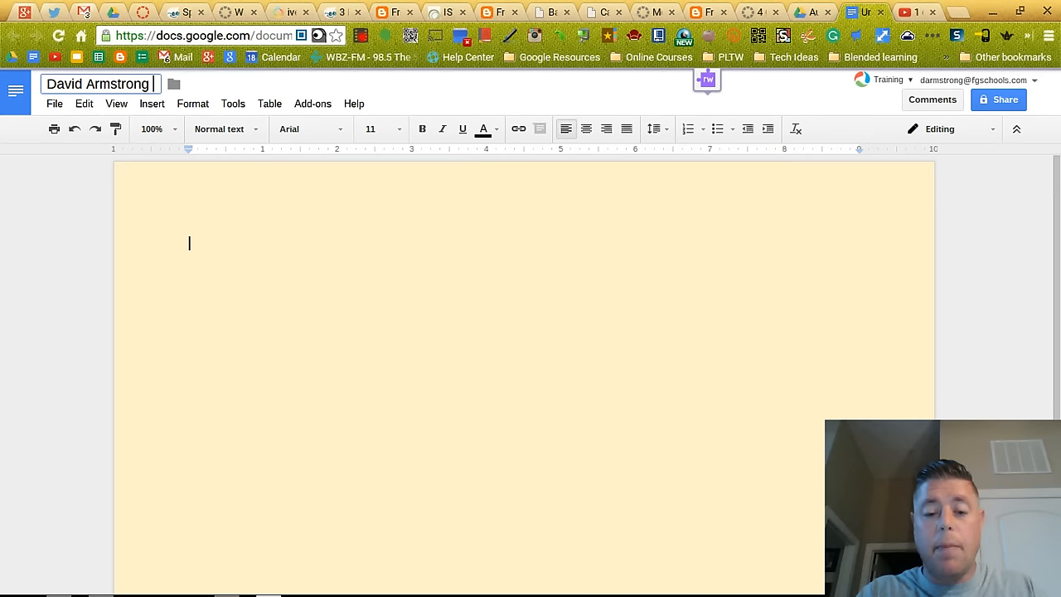
pyautogui.write(' Lab')
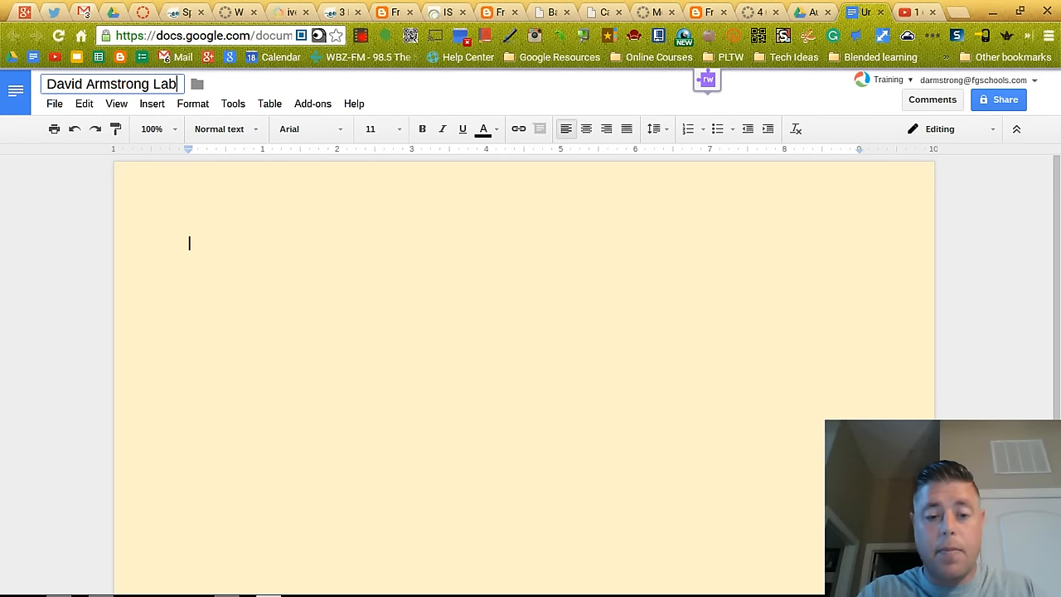
pyautogui.write(' Report')
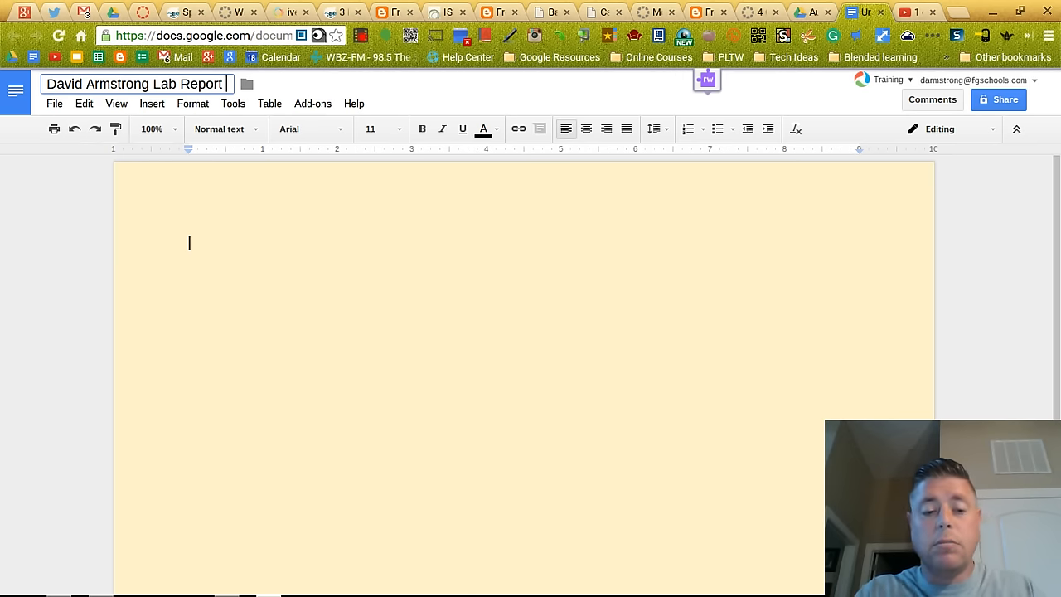
pyautogui.write(' 8/3')
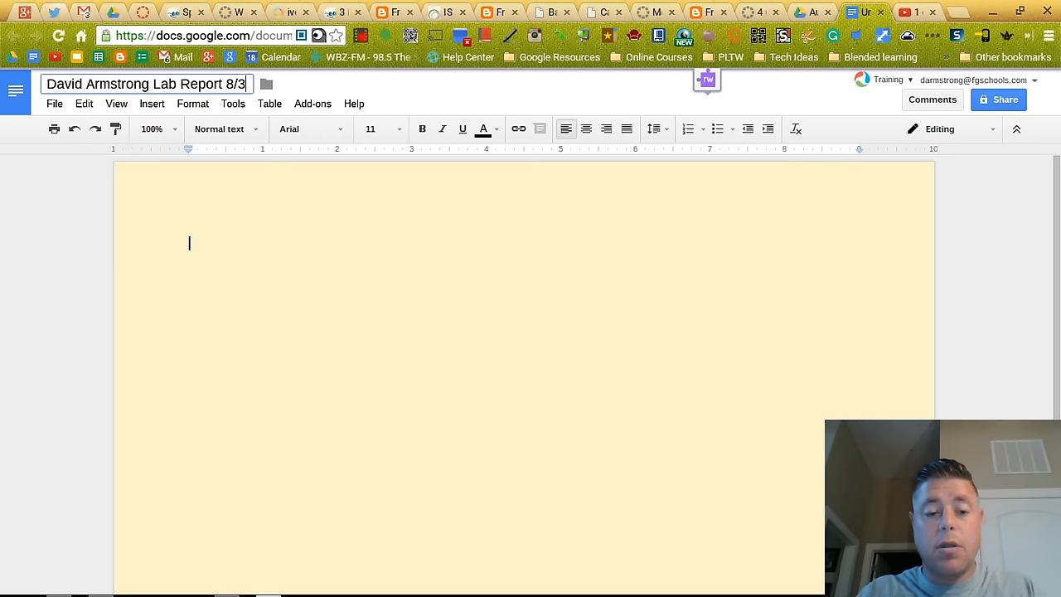
pyautogui.write('1/1')
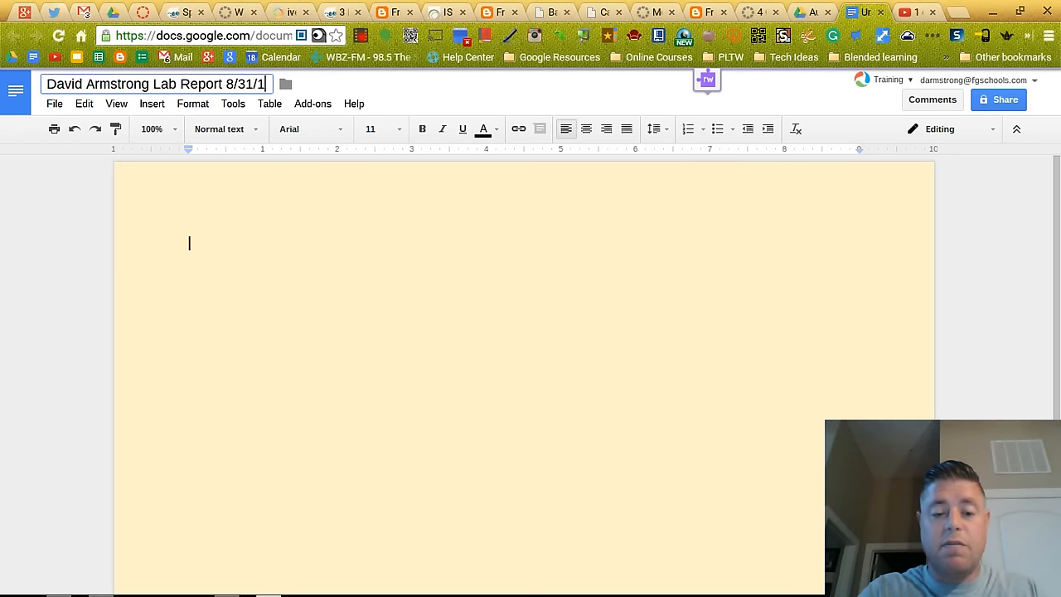
pyautogui.write('5')
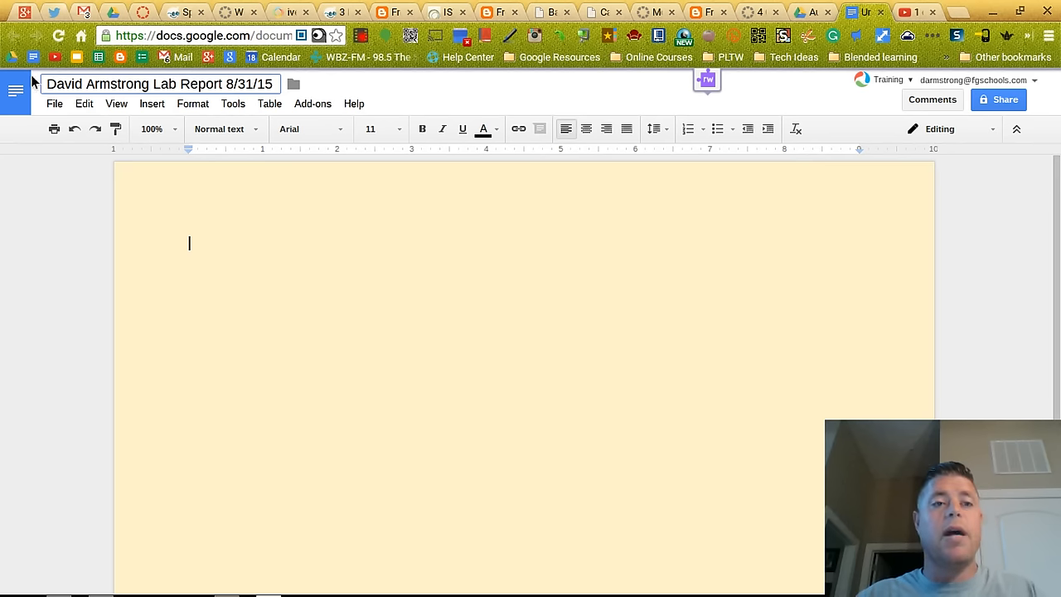
pyautogui.click(295, 268)
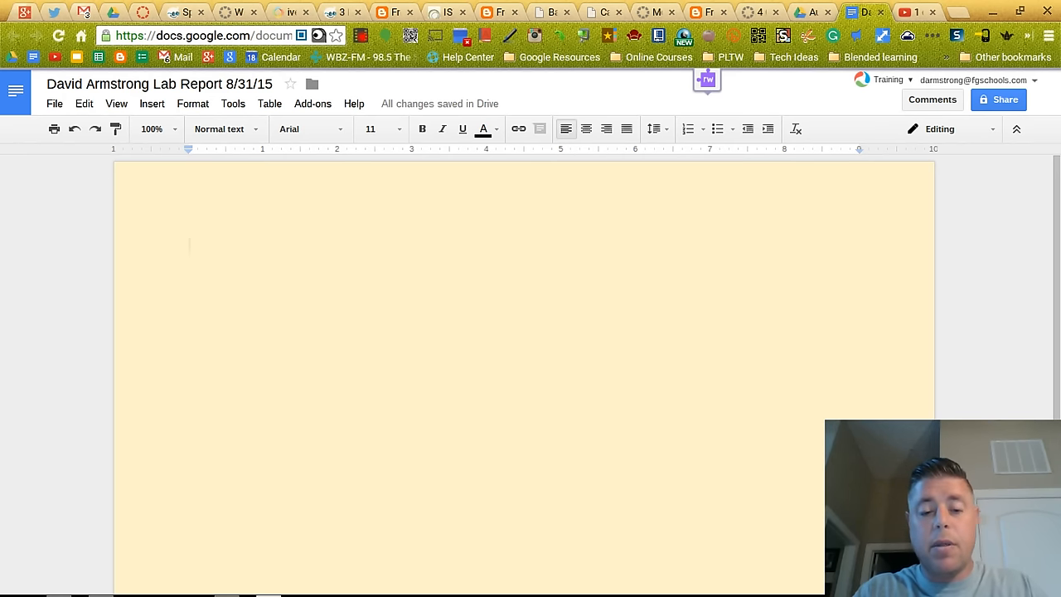
# Step: Type the author's name, 'Lab Report' and '8/31/15' on separate lines, ending with a blank line
pyautogui.write('David')
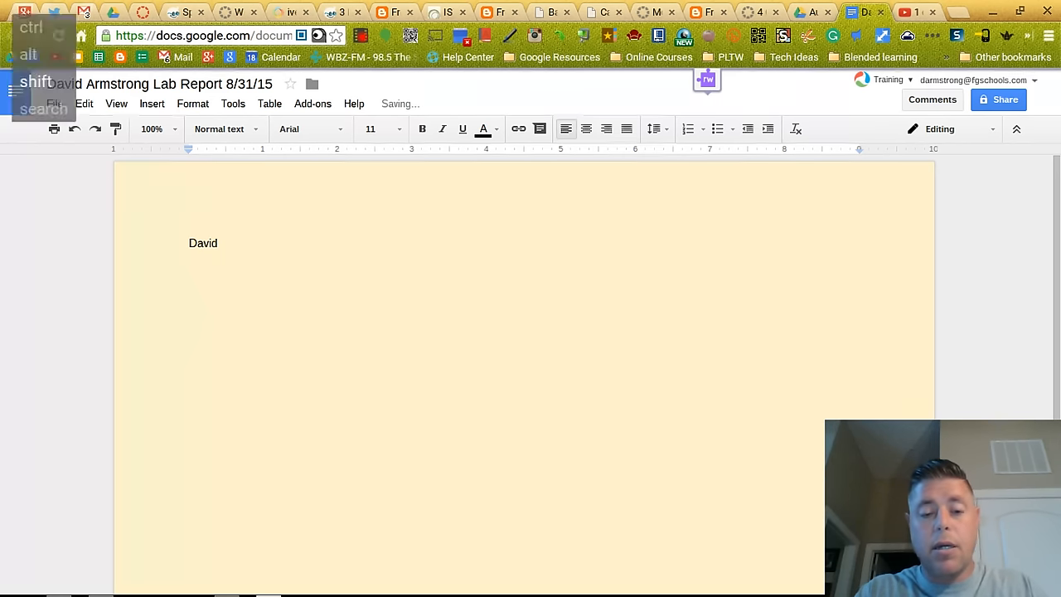
pyautogui.write(' Armstrong')
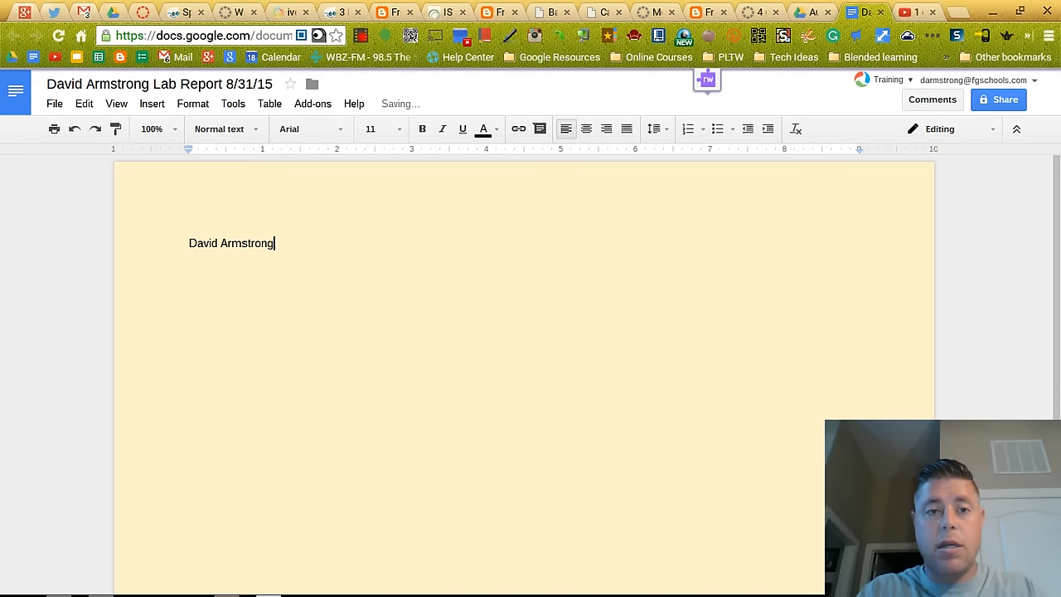
pyautogui.press('Return')
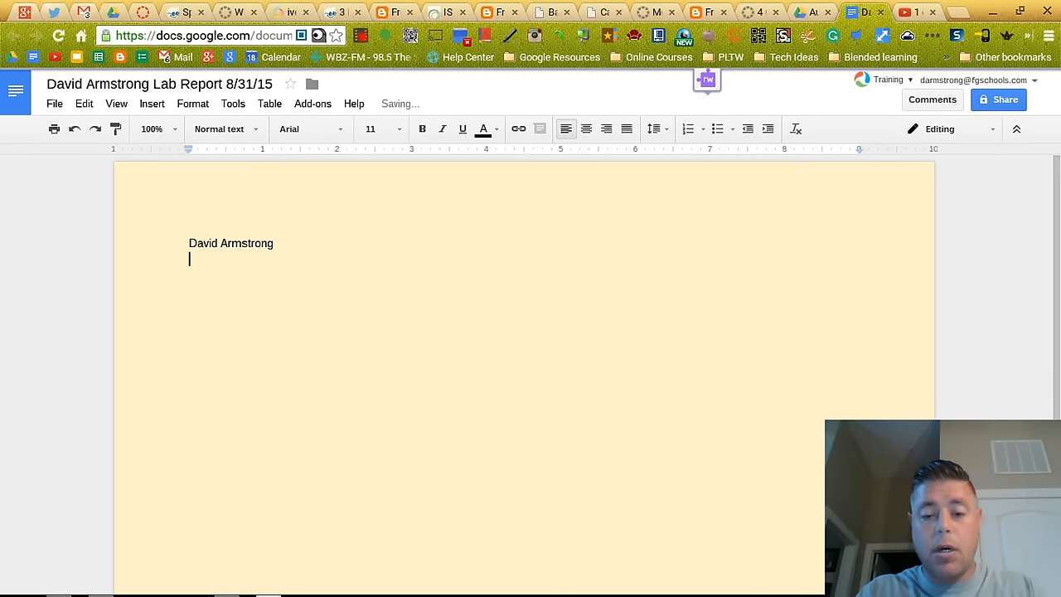
pyautogui.write('La')
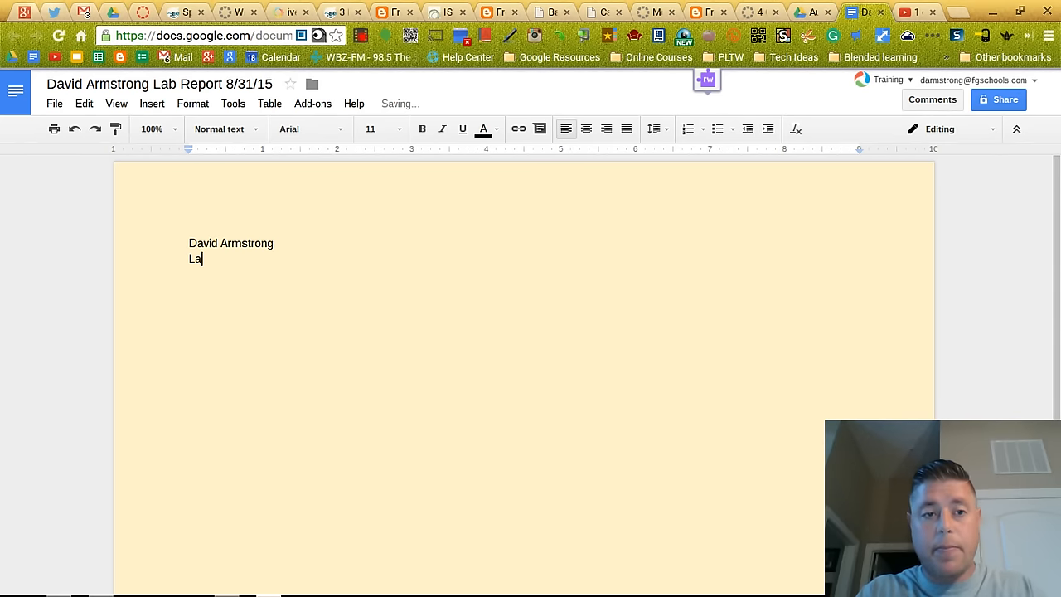
pyautogui.write('b Report')
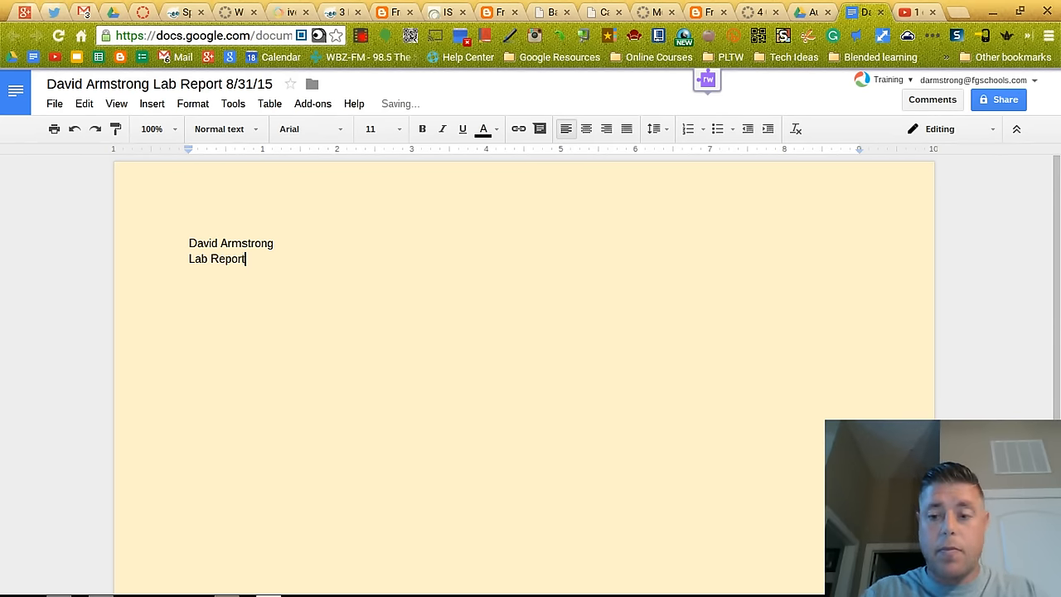
pyautogui.press('Return')
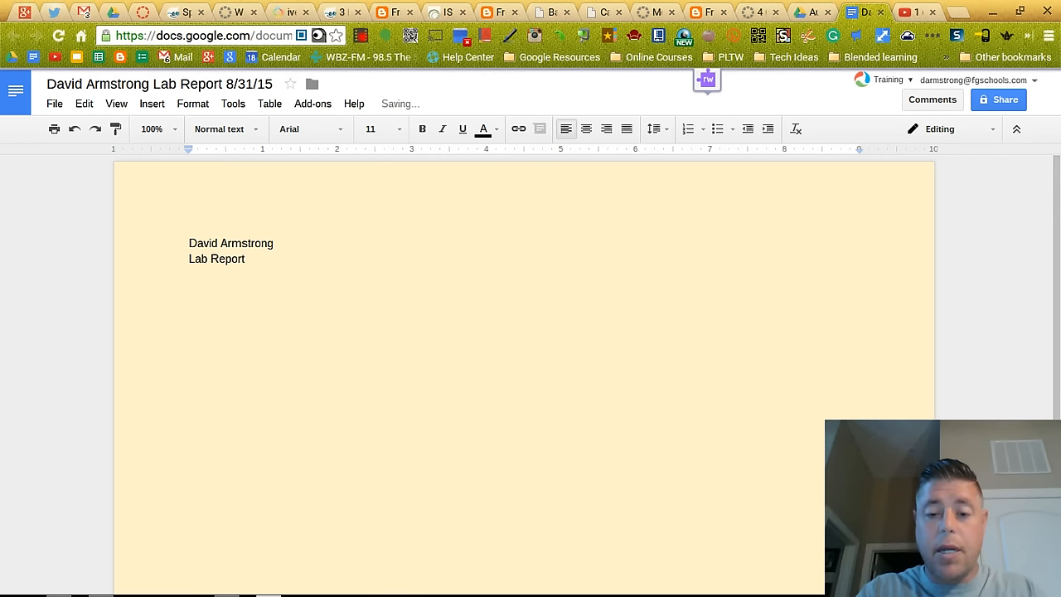
pyautogui.write('8/31')
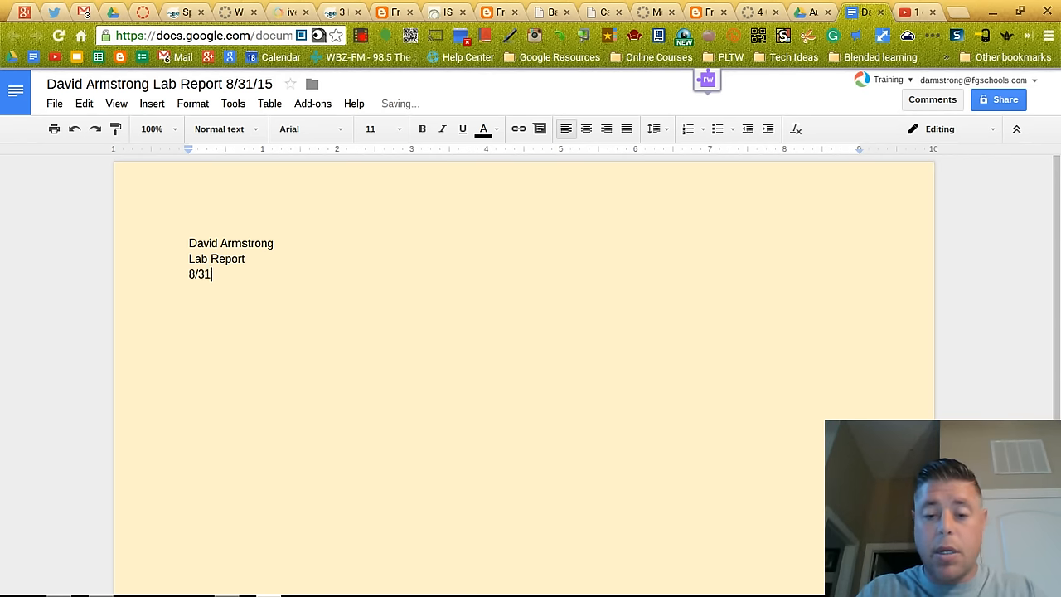
pyautogui.write('/15')
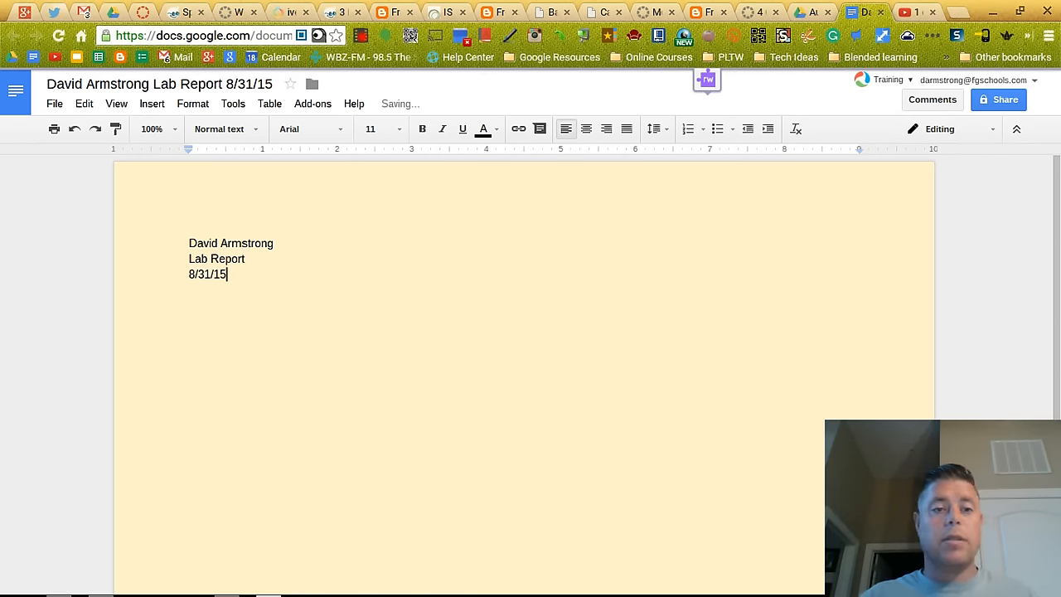
pyautogui.press('Return')
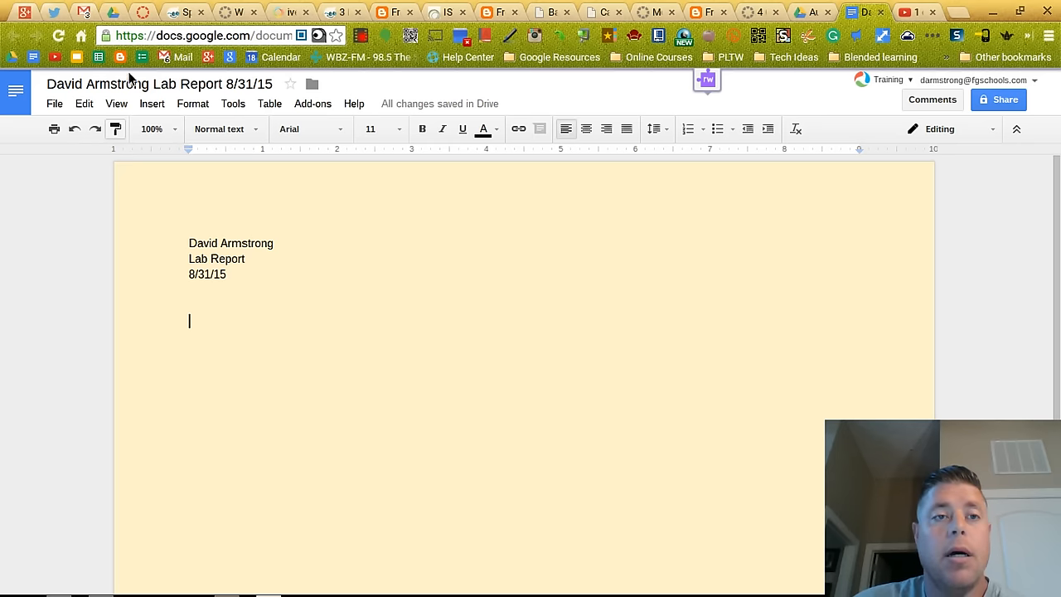
# Step: Close the lab report document and go back up to the Science folder in Drive
pyautogui.click(881, 14)
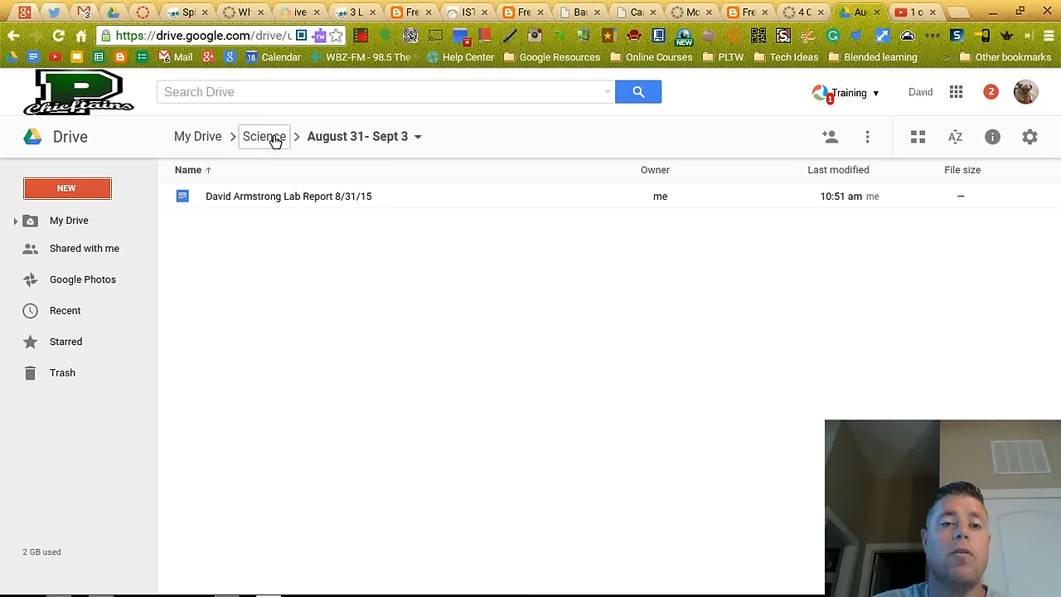
pyautogui.click(419, 139)
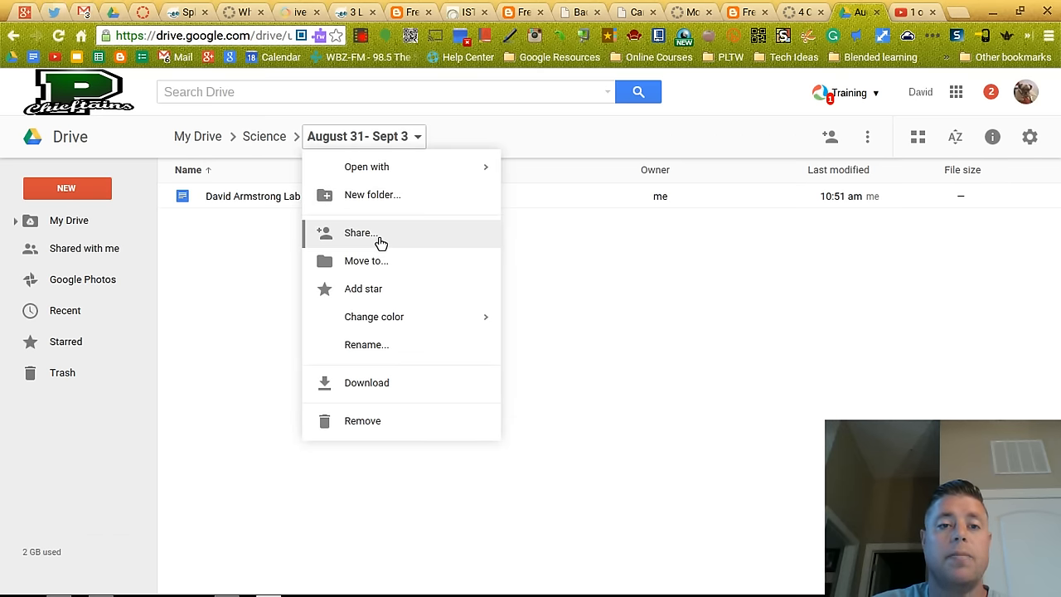
pyautogui.click(273, 139)
pyautogui.click(274, 139)
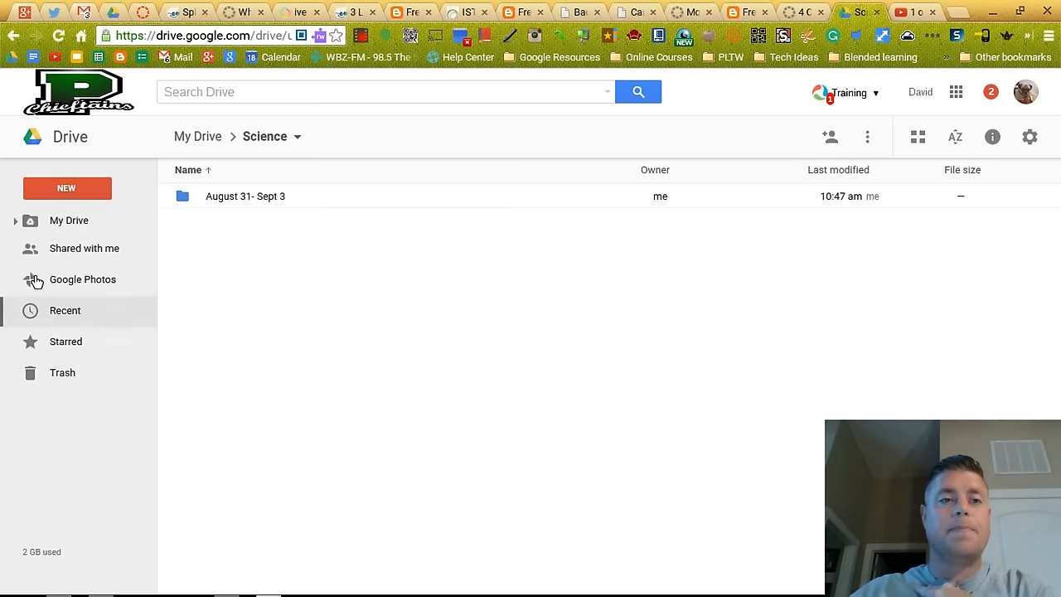
pyautogui.click(360, 37)
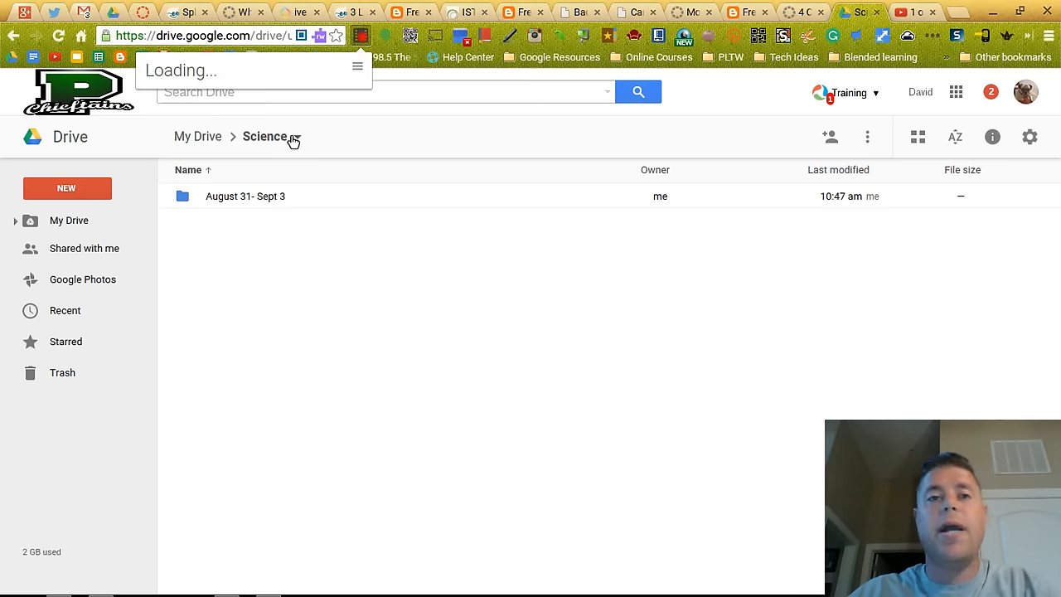